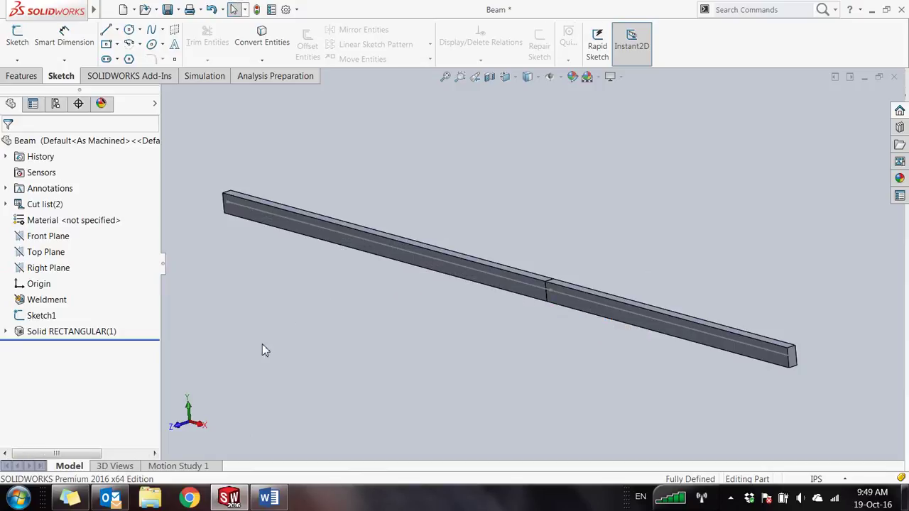
Switch to the Word lab handout and replace "Point 1" with "Beam Model" in the 90-degree alignment instruction.
left_click(269, 497)
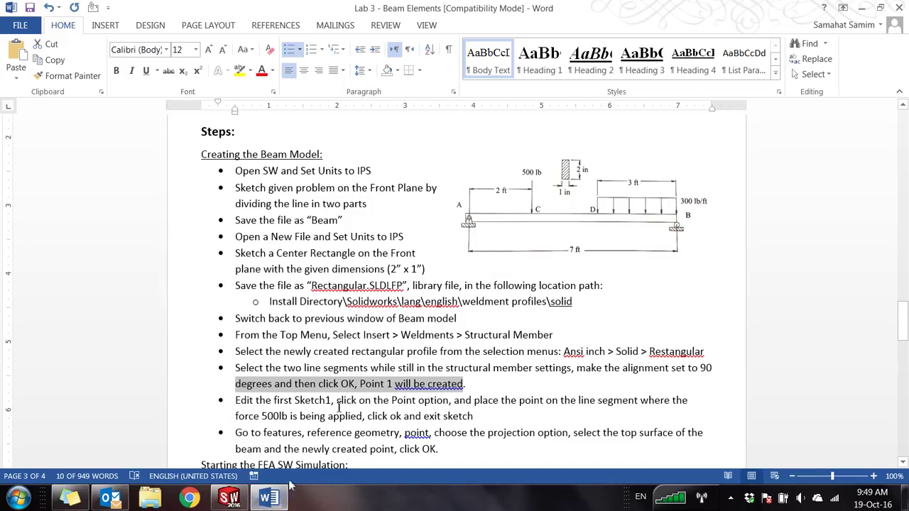
left_click(323, 403)
left_click_drag(438, 389, 465, 384)
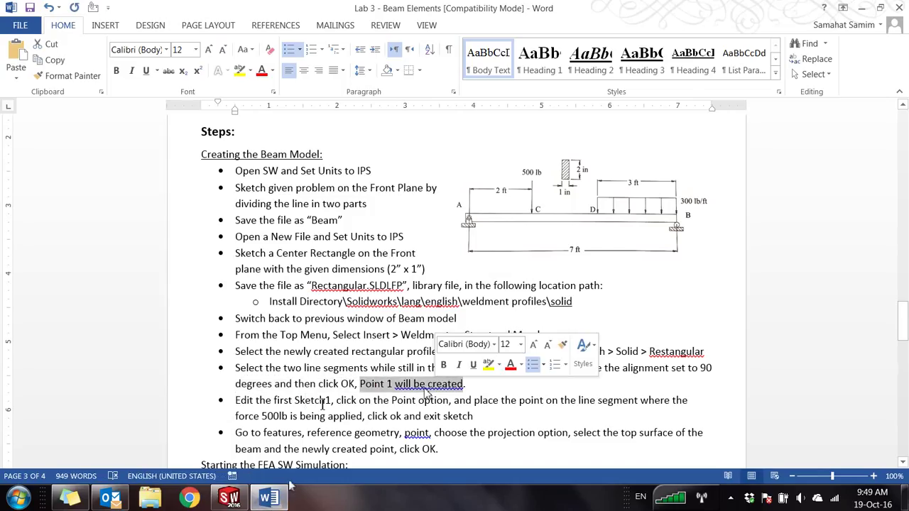
left_click_drag(360, 384, 391, 385)
type("Beam")
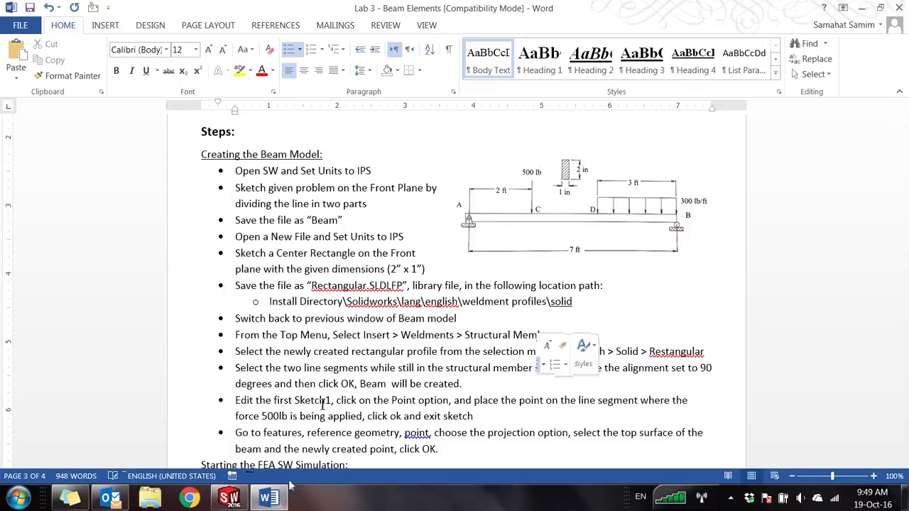
type(" Model")
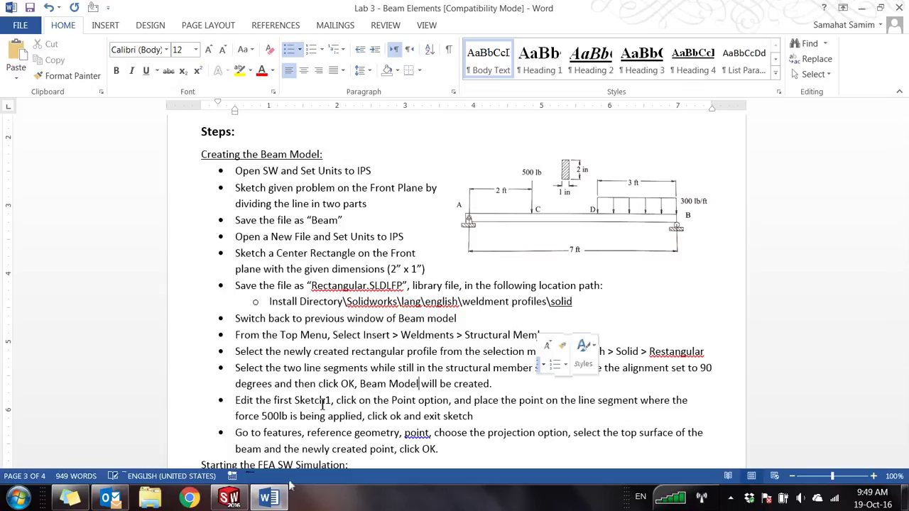
Review the handout's instruction on placing the 500 lb force point, switch back to SOLIDWORKS and open Sketch1 for editing.
left_click_drag(324, 404, 236, 402)
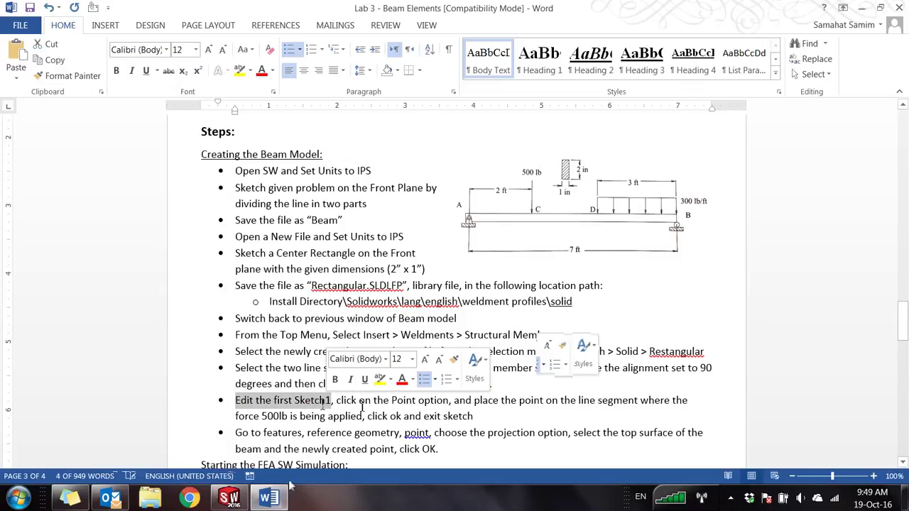
left_click_drag(359, 402, 657, 407)
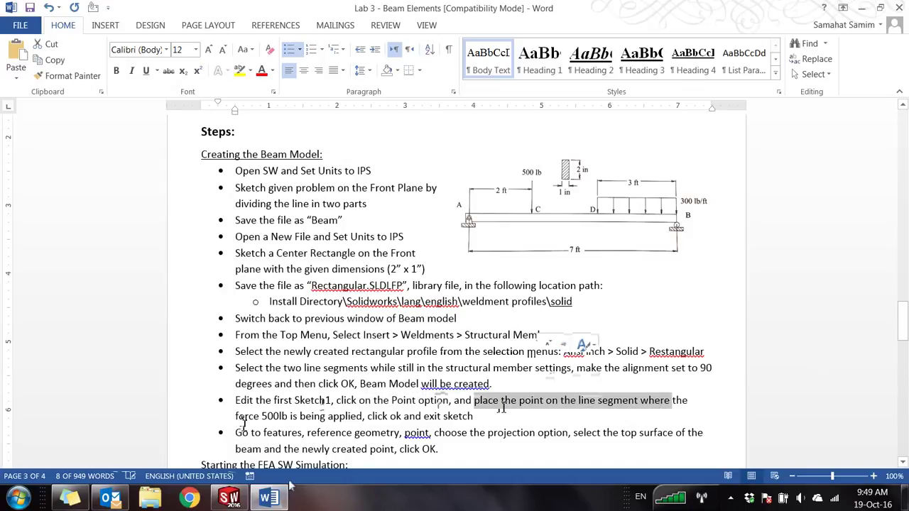
left_click_drag(235, 417, 474, 419)
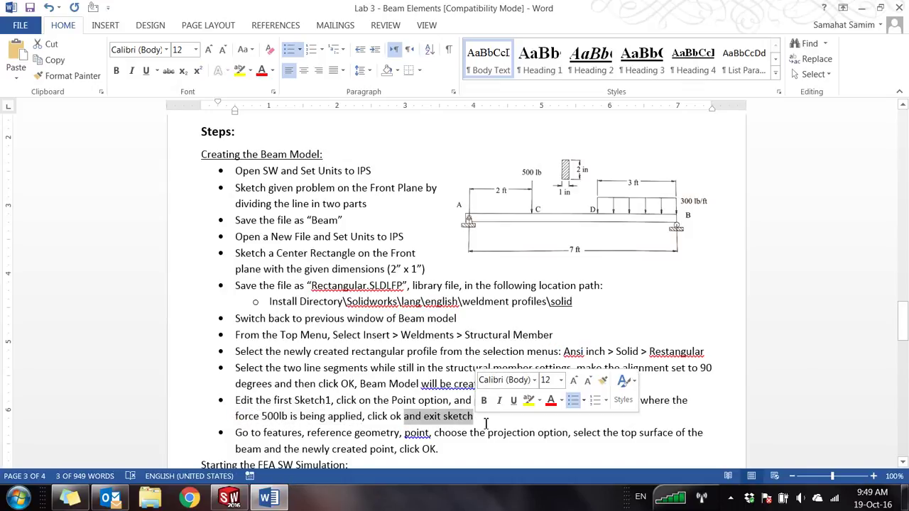
left_click(485, 423)
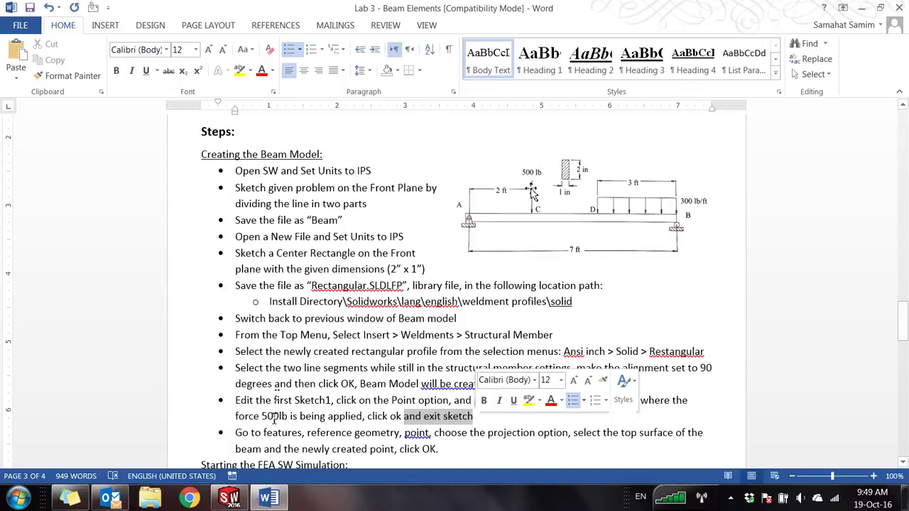
left_click(231, 498)
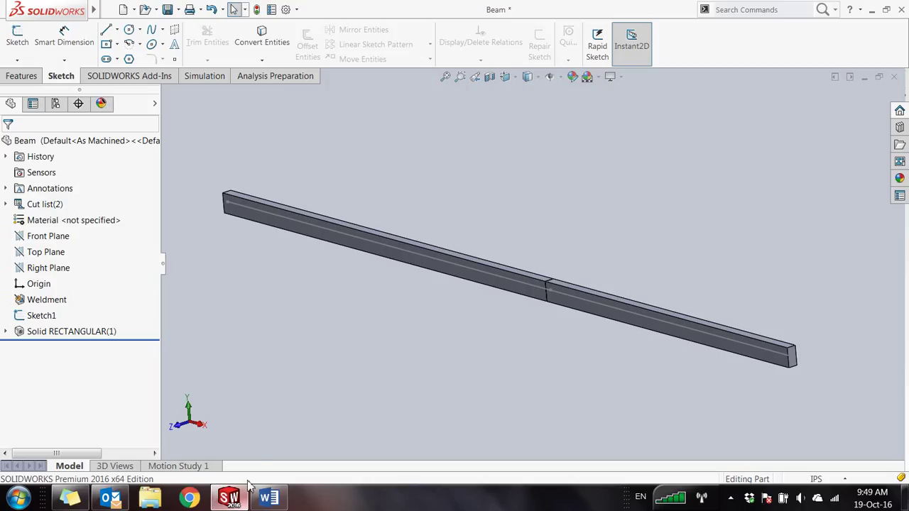
scroll(316, 320, "up", 2)
scroll(384, 259, "down", 3)
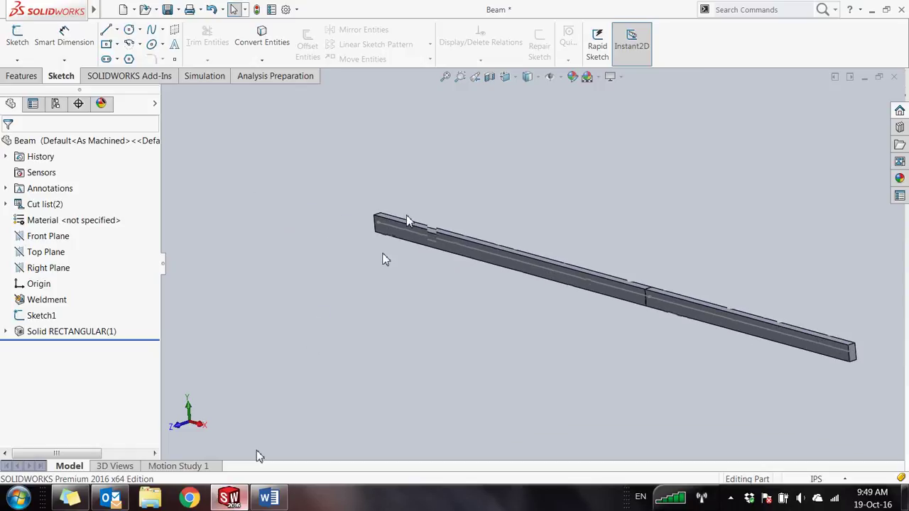
scroll(338, 270, "down", 2)
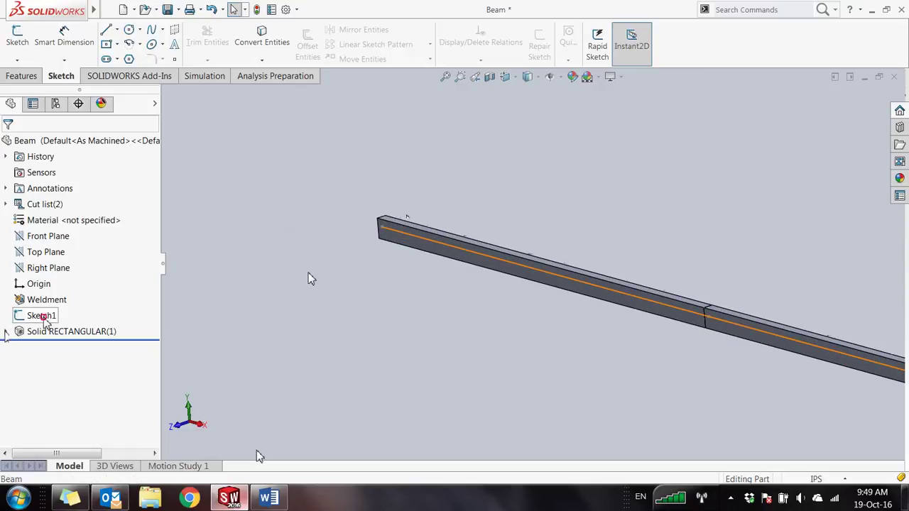
left_click(42, 315)
left_click(61, 251)
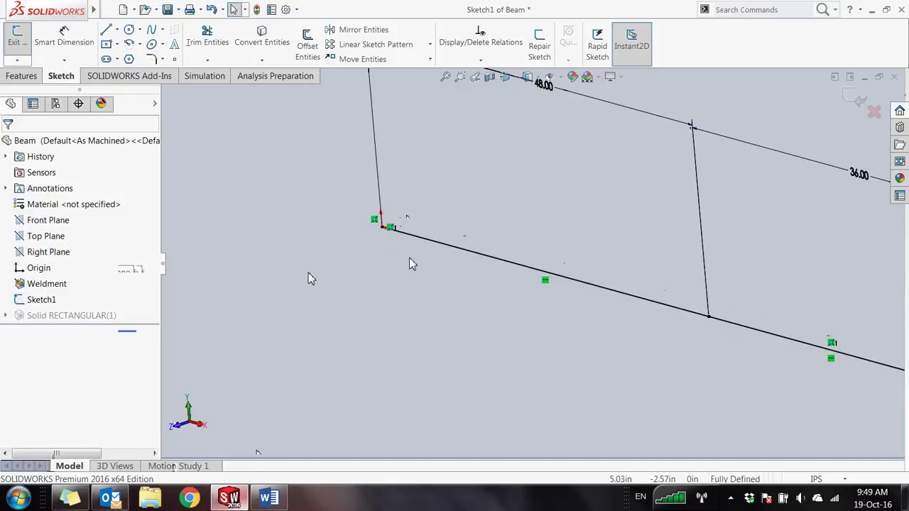
Place a sketch point on the 48 in line segment, about 11 in from the origin.
key("space")
key("ctrl+8")
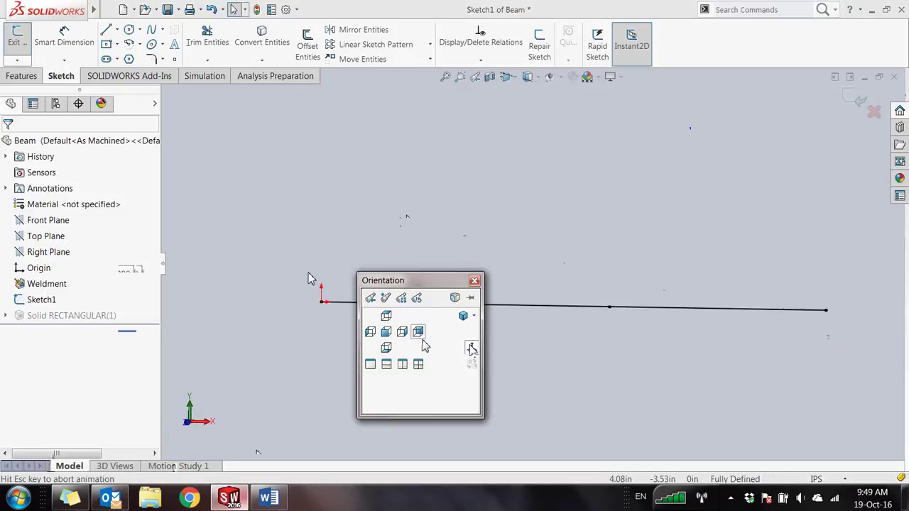
left_click(172, 60)
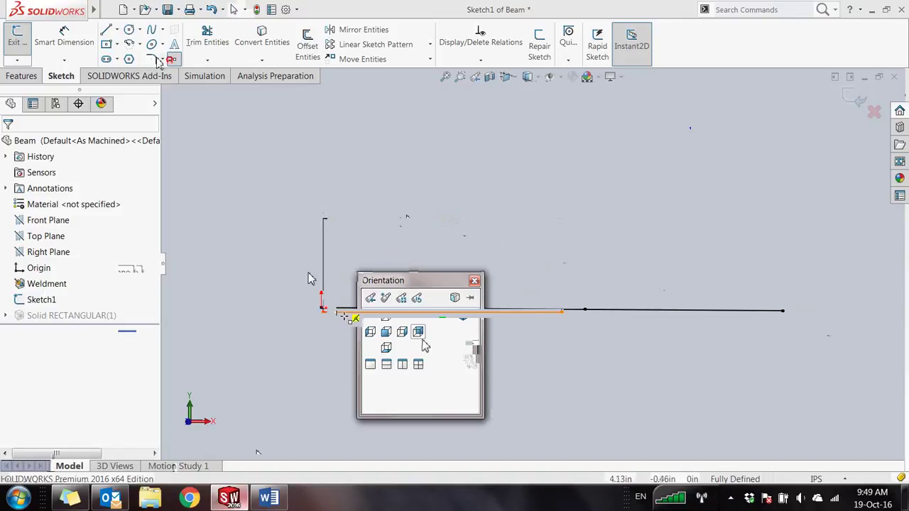
left_click(377, 311)
key("Escape")
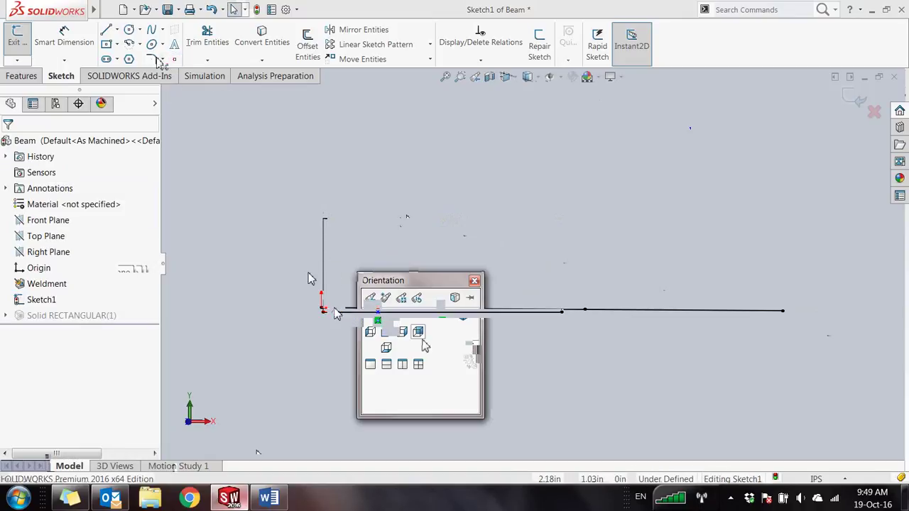
Dimension the sketch point 2 ft from the origin end of the beam line and exit the sketch.
left_click(64, 36)
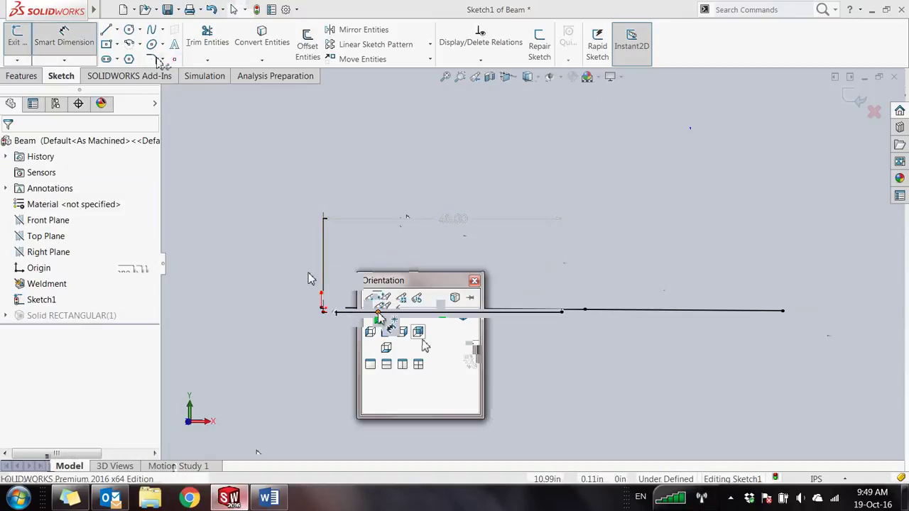
left_click(378, 311)
left_click(323, 280)
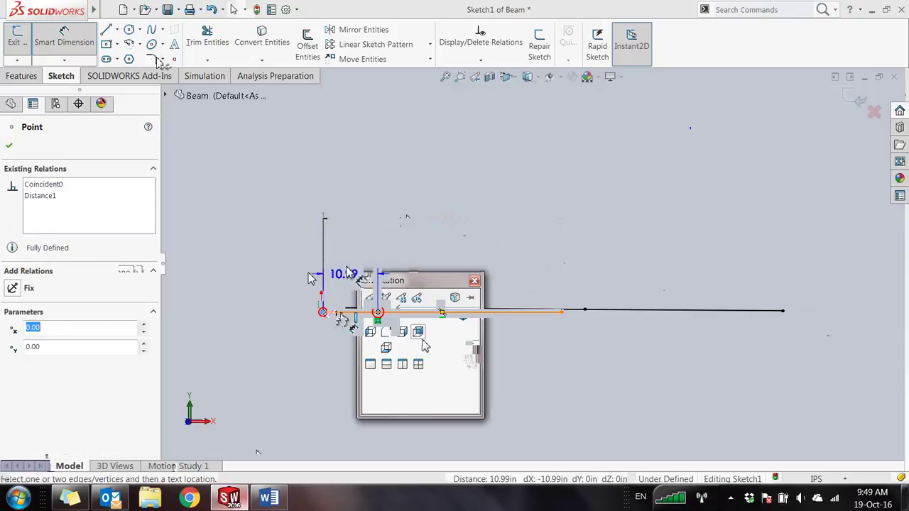
left_click(348, 274)
type("2ft")
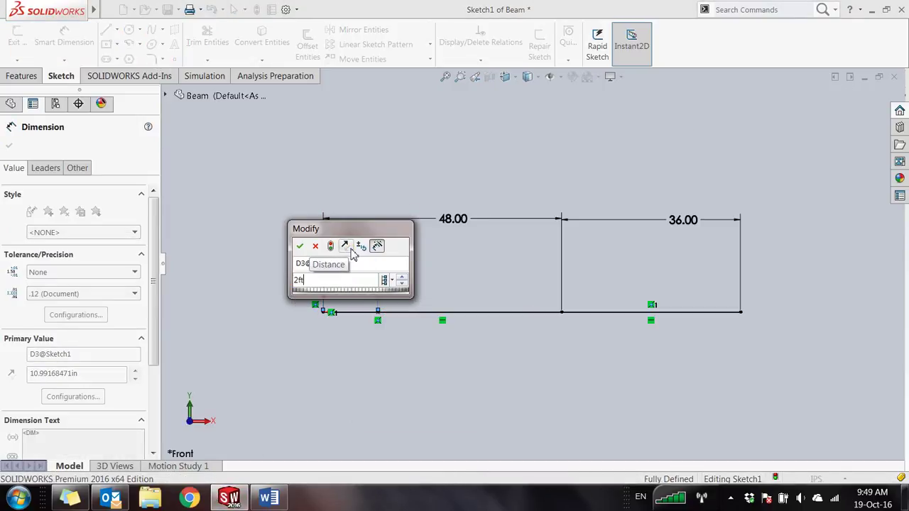
key("Return")
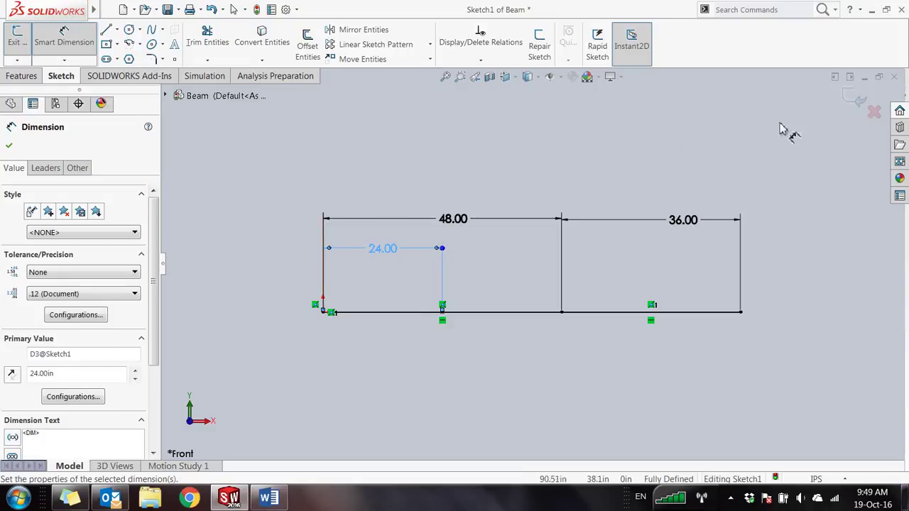
left_click(855, 98)
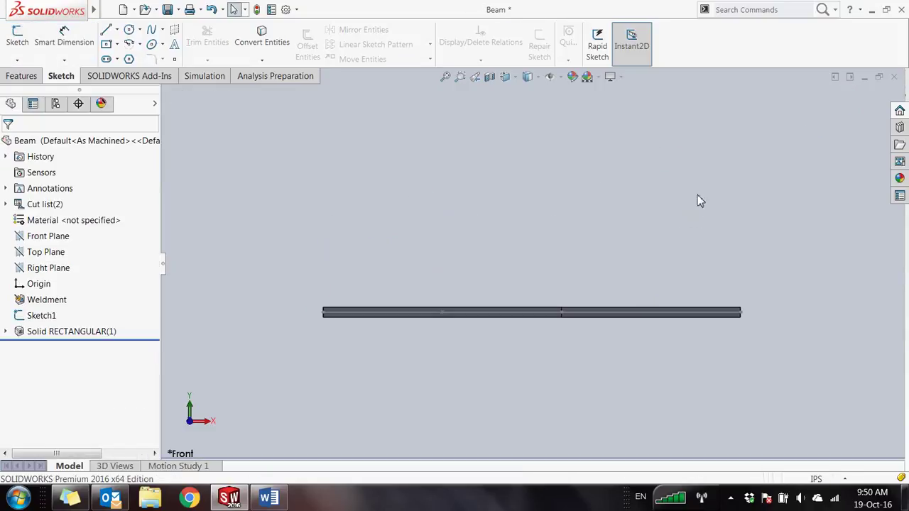
Review the reference point instruction in the Word handout, and start a reference point with the Projection option in SOLIDWORKS.
left_click(268, 497)
scroll(292, 442, "down", 2)
left_click_drag(237, 365, 458, 387)
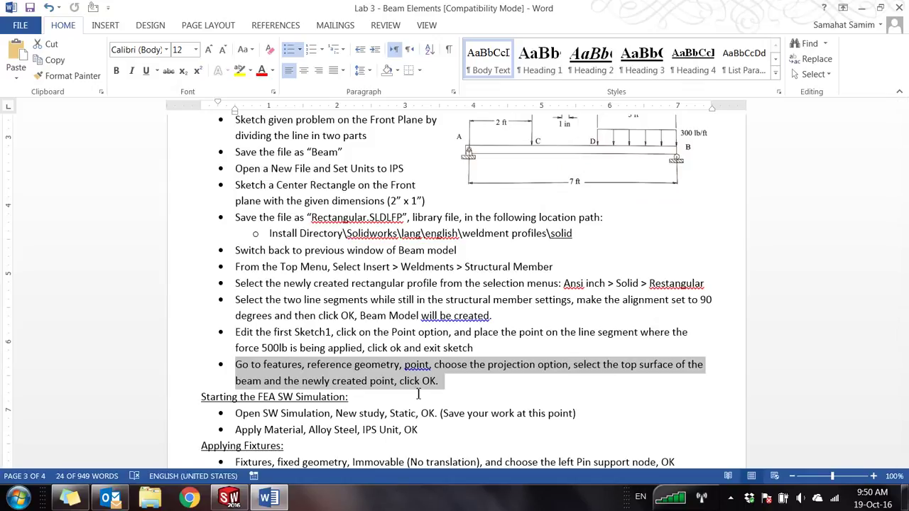
left_click(259, 502)
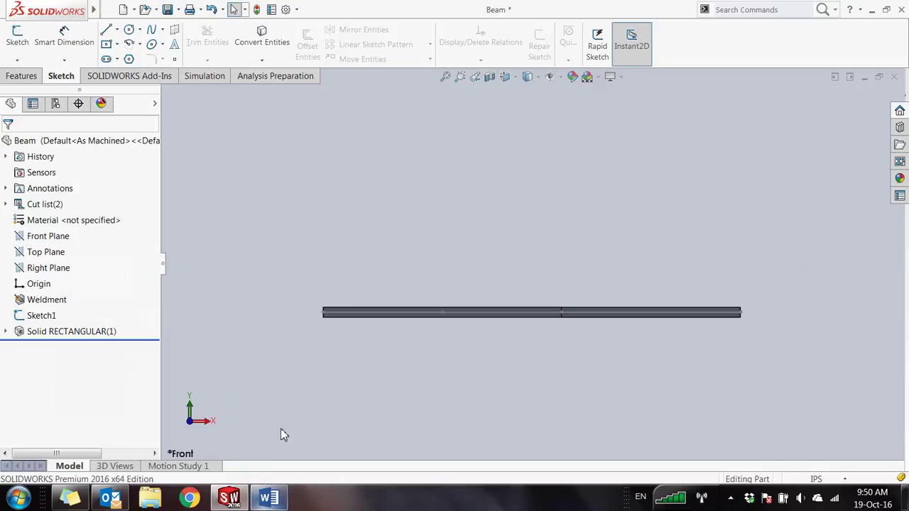
left_click(22, 76)
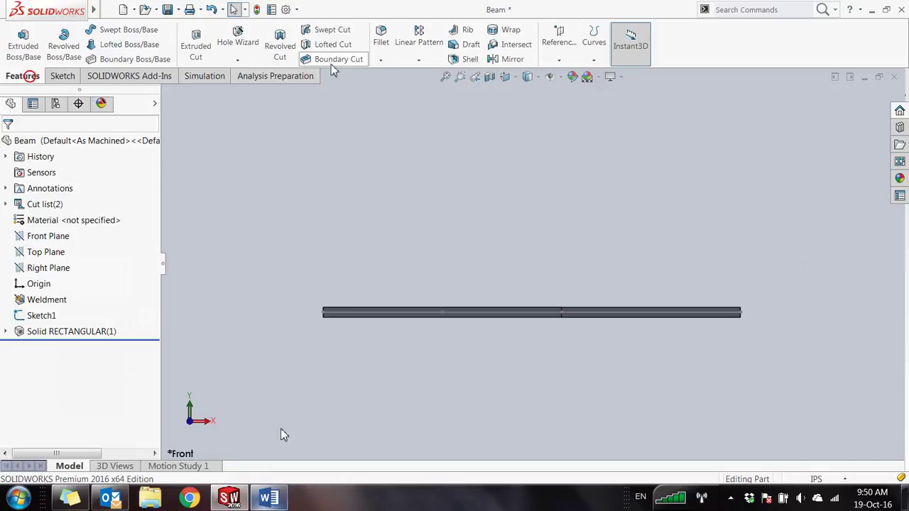
left_click(559, 60)
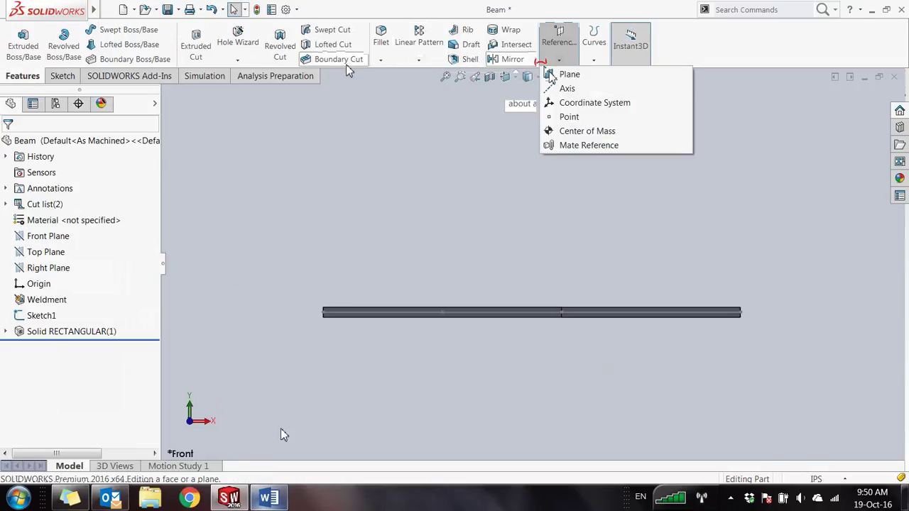
left_click(569, 118)
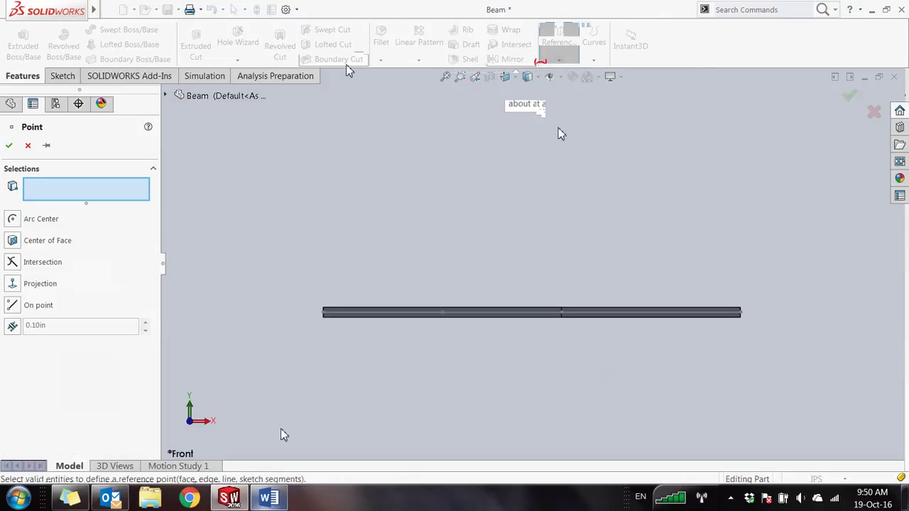
left_click(15, 283)
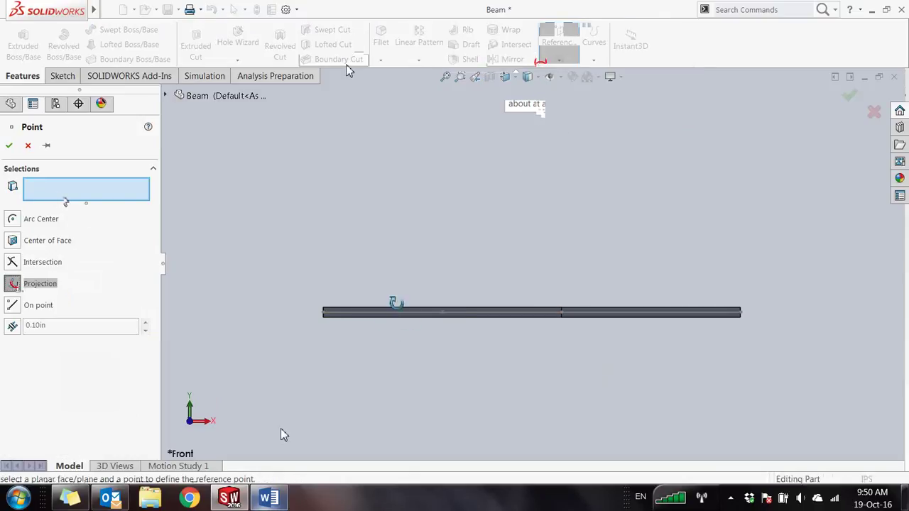
Project the new sketch point onto the beam's top face, rechecking the Word instruction, and create the reference point.
mouse_move(398, 305)
middle_mouse_down()
mouse_move(374, 355)
mouse_move(407, 313)
middle_mouse_up()
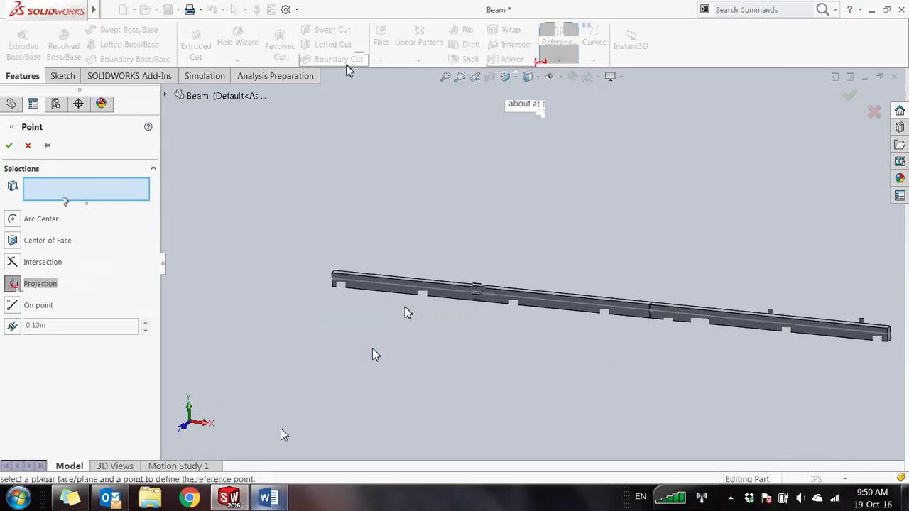
left_click(531, 286)
scroll(497, 284, "down", 3)
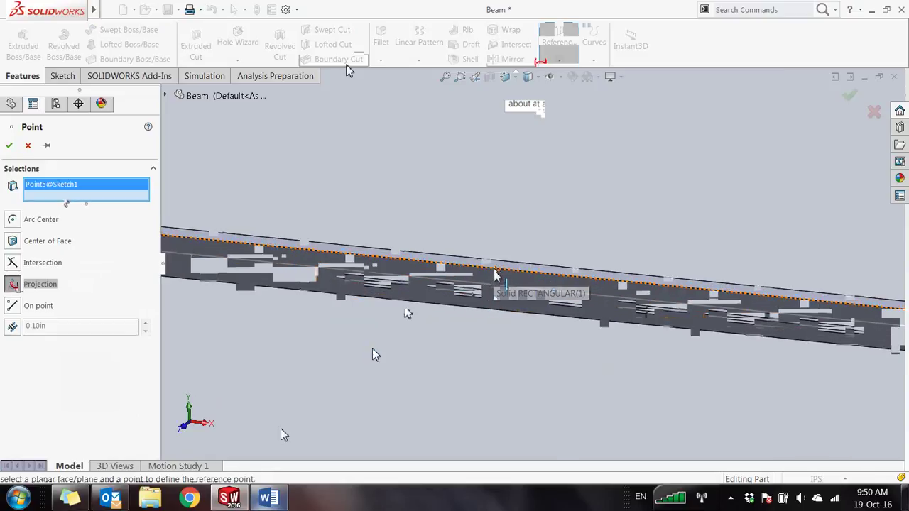
middle_click_drag(407, 313, 409, 313)
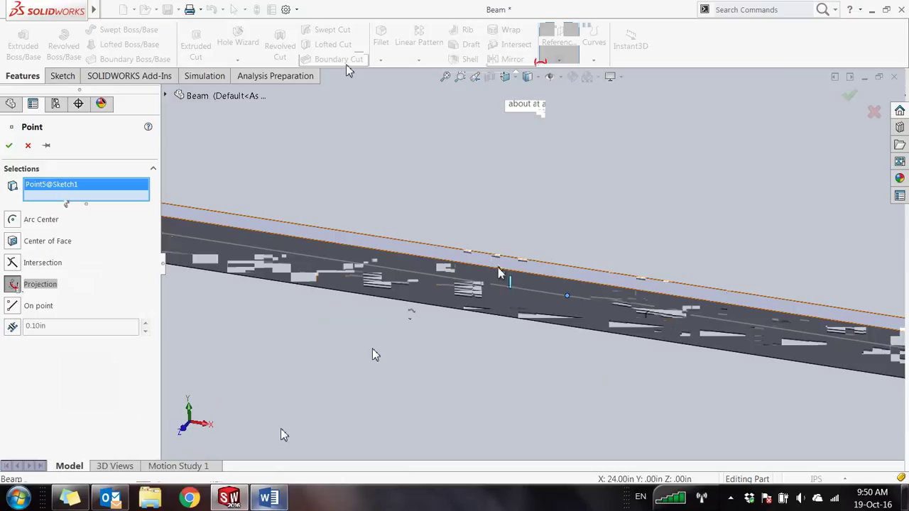
left_click(281, 500)
left_click(547, 395)
left_click_drag(574, 364, 686, 366)
left_click(685, 364)
left_click(228, 497)
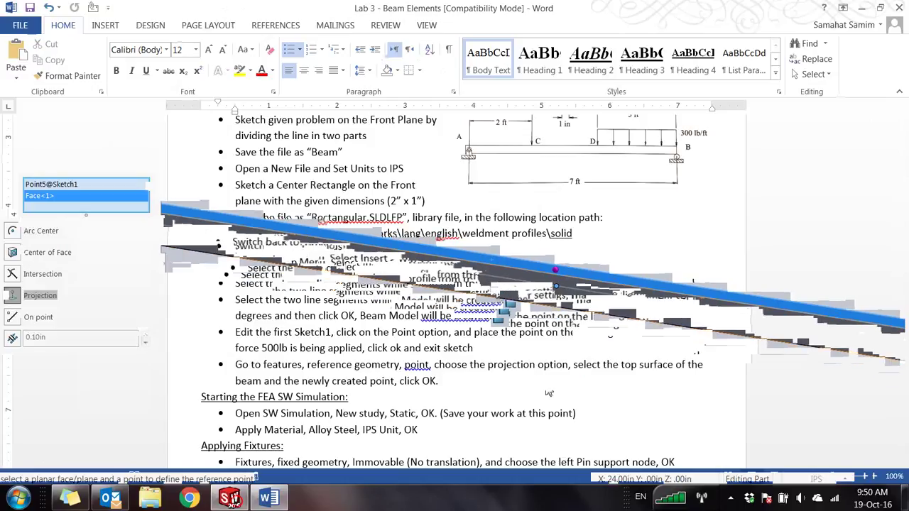
left_click(13, 148)
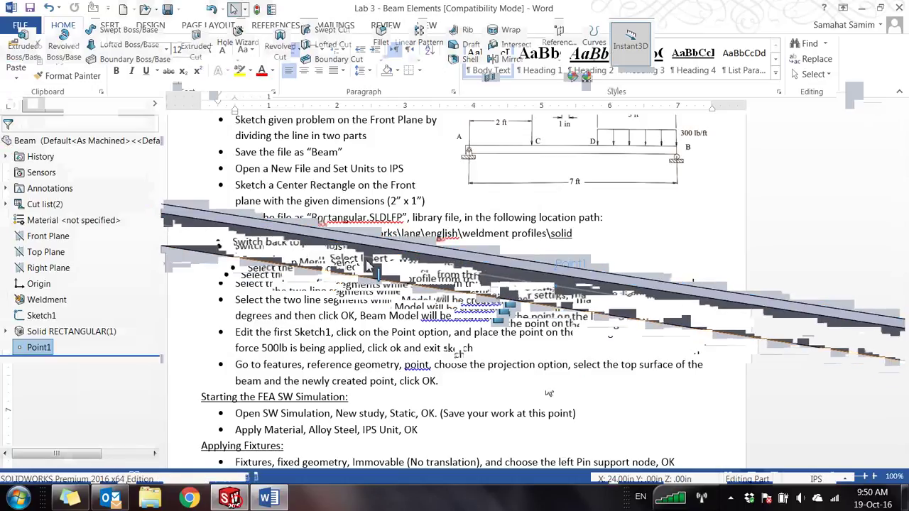
Examine the new reference point on the beam's top face and the handout's following instructions in Word.
key("alt+Tab")
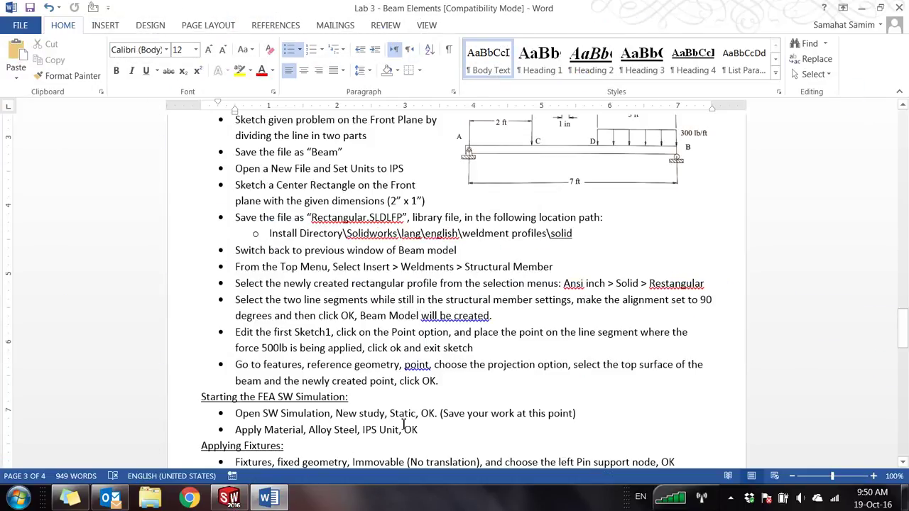
left_click(228, 497)
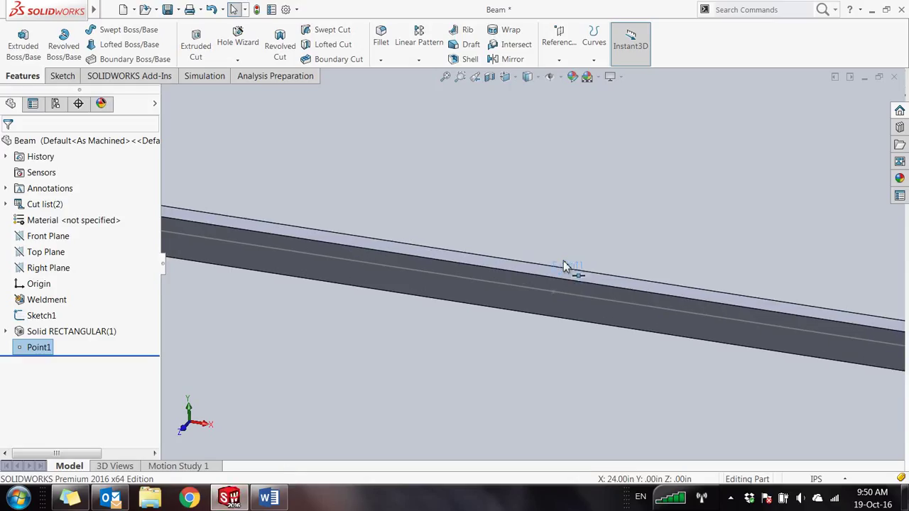
left_click(482, 274)
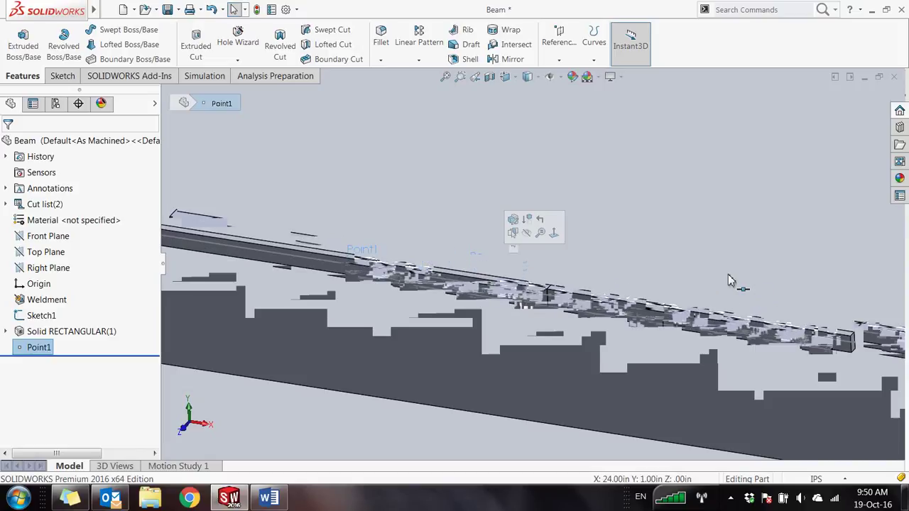
left_click(268, 497)
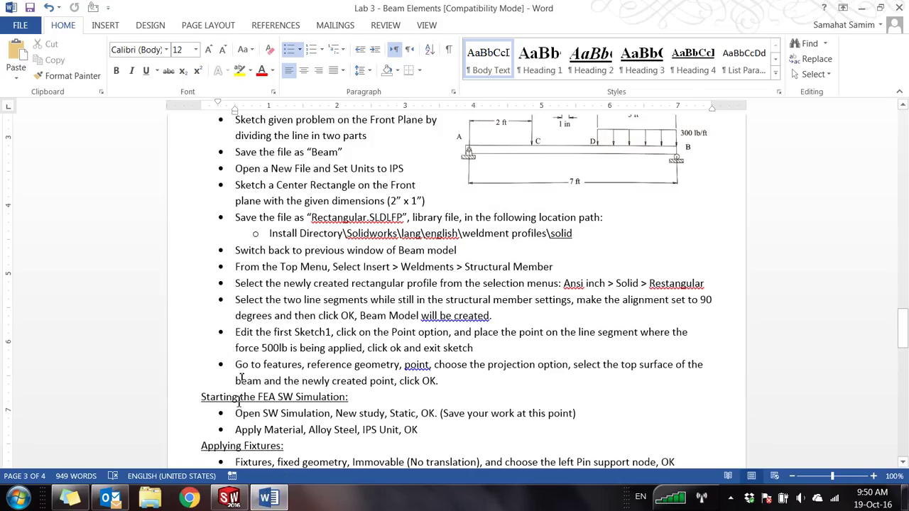
Read the simulation start and material instructions in the Word handout, and create a new Static study for the beam in SOLIDWORKS.
left_click_drag(218, 398, 353, 399)
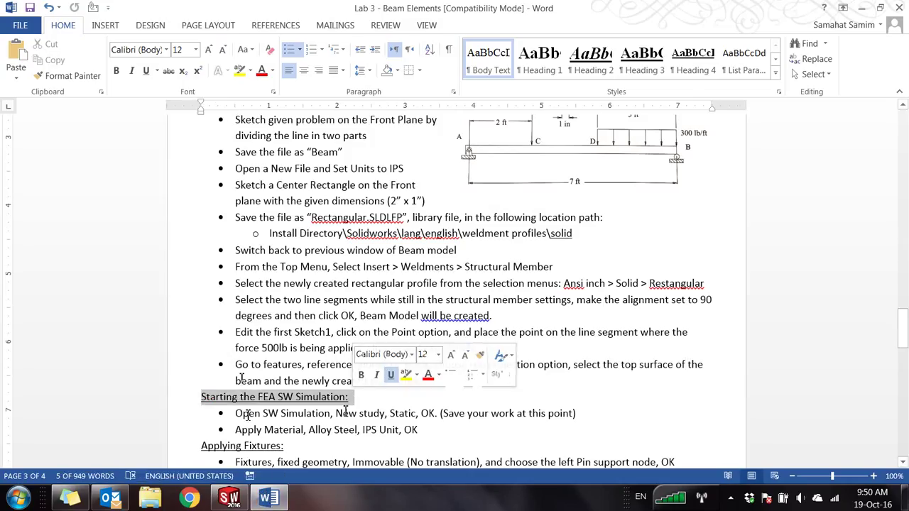
left_click_drag(247, 415, 581, 413)
left_click_drag(238, 430, 426, 430)
left_click(307, 430)
left_click(229, 499)
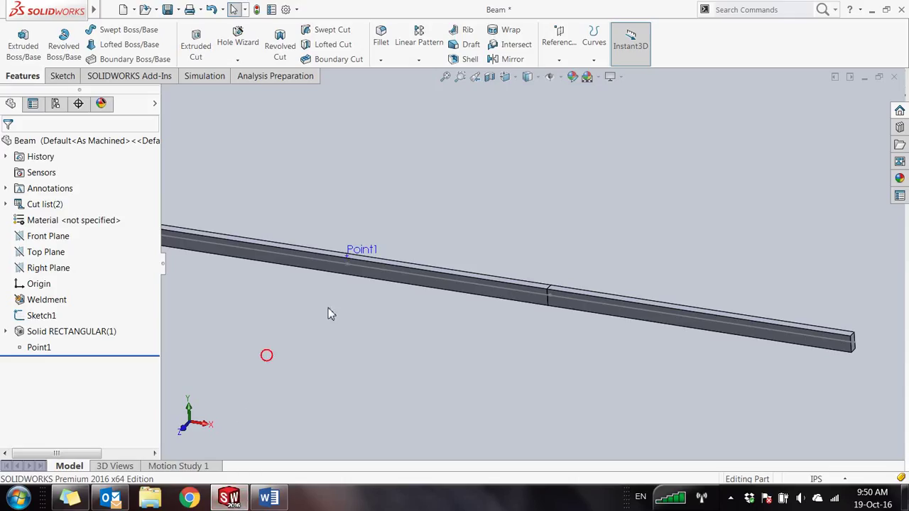
left_click(204, 76)
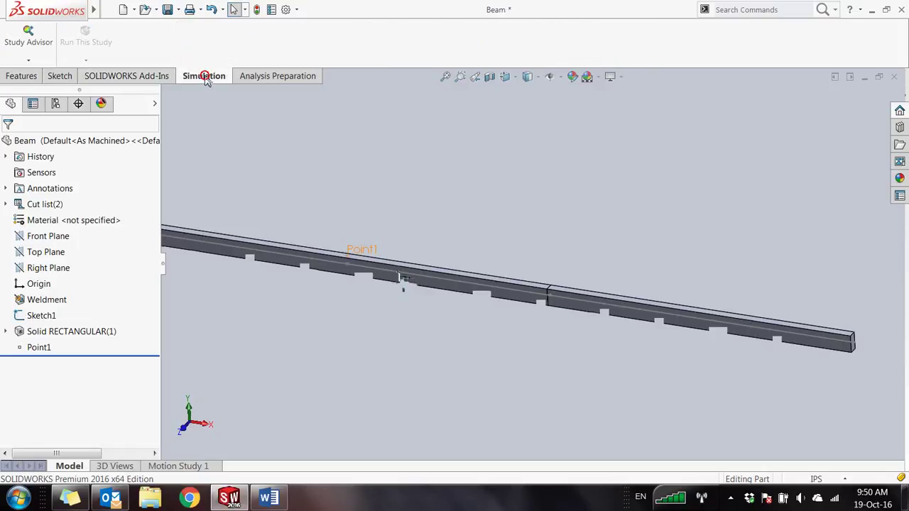
left_click(29, 60)
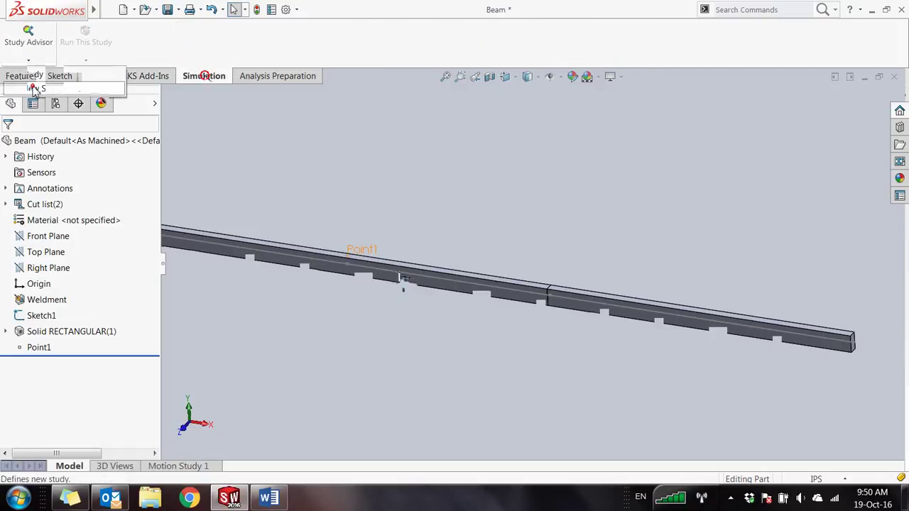
left_click(33, 89)
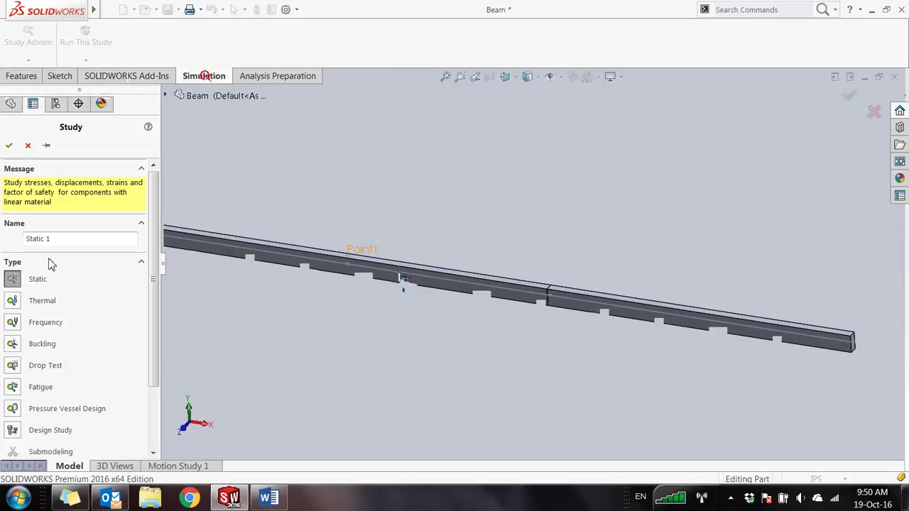
left_click(9, 146)
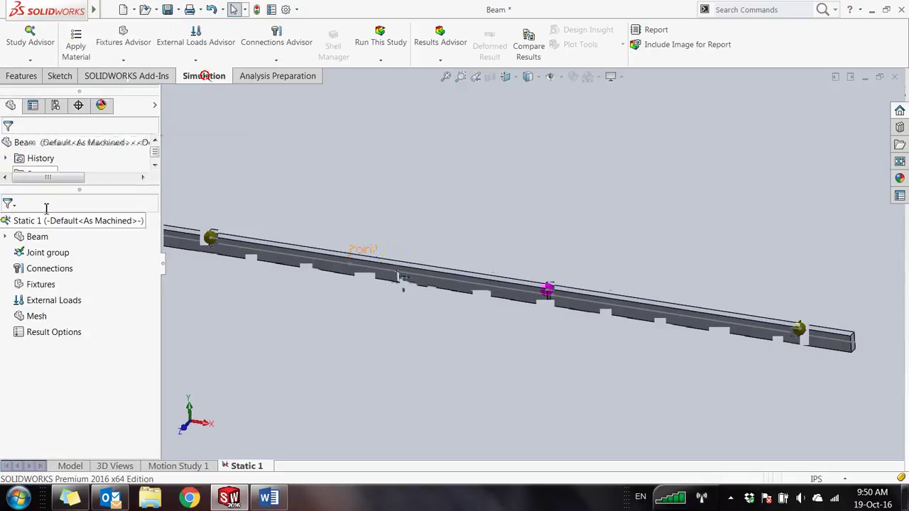
Apply Alloy Steel to the beam in the static study and save the part.
left_click(87, 63)
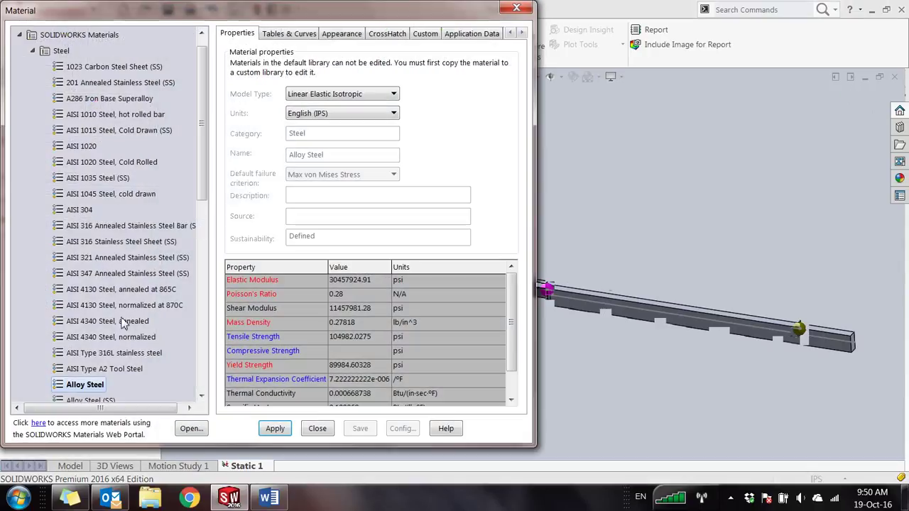
left_click(85, 386)
left_click(273, 429)
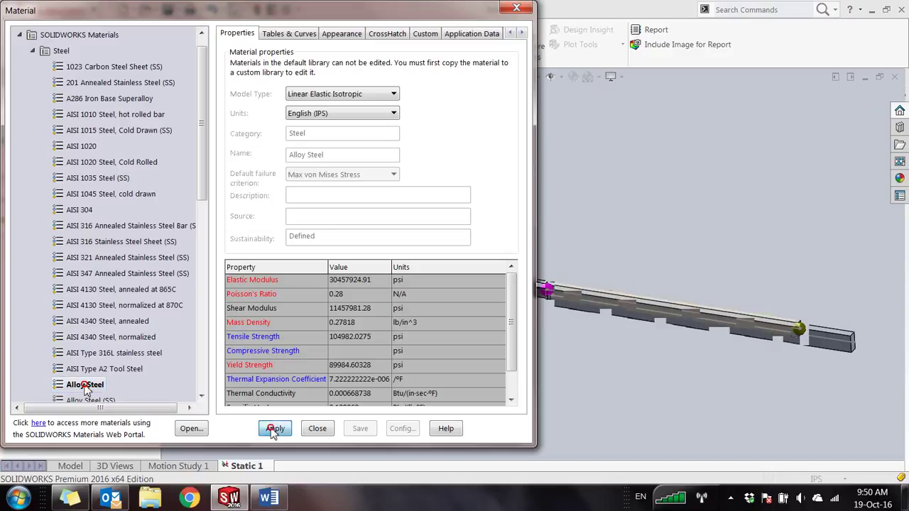
left_click(318, 429)
left_click(109, 9)
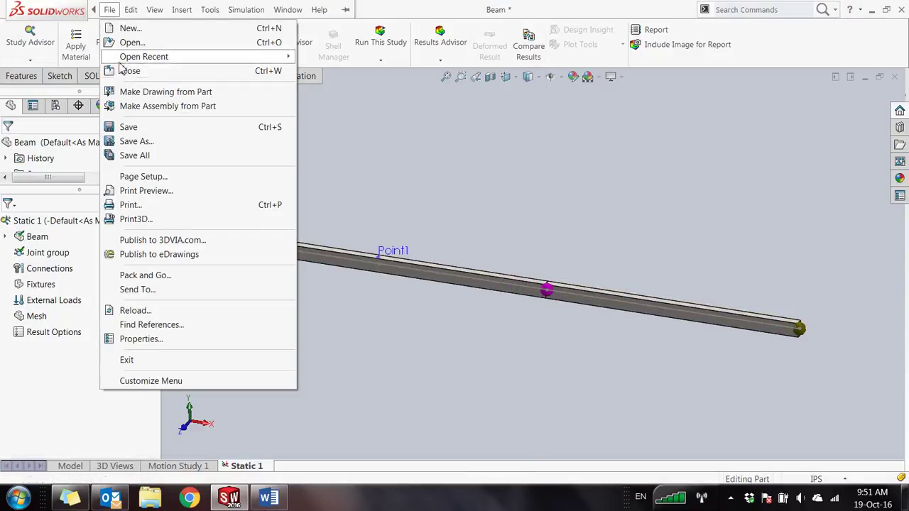
left_click(126, 126)
Check the pin support instruction in the Word handout, and apply an Immovable (No translation) fixture to the beam's left end joint in SOLIDWORKS.
left_click(268, 497)
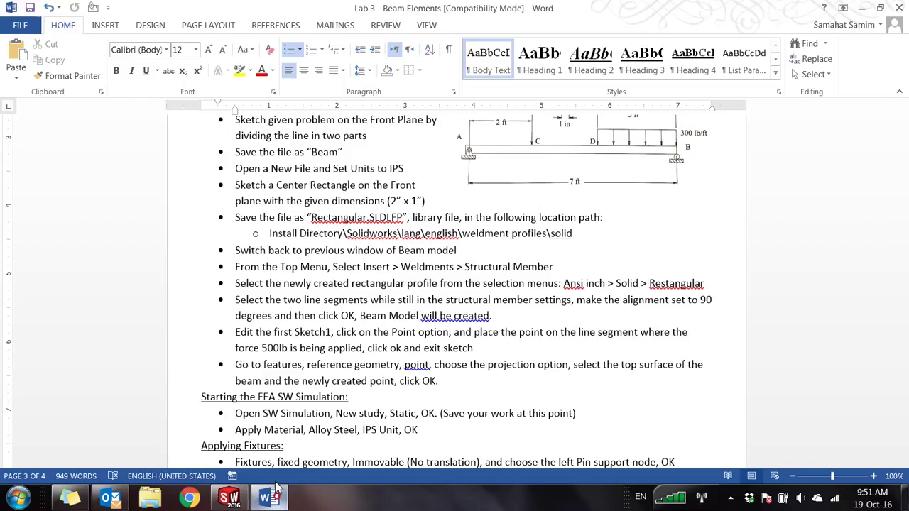
scroll(347, 423, "down", 3)
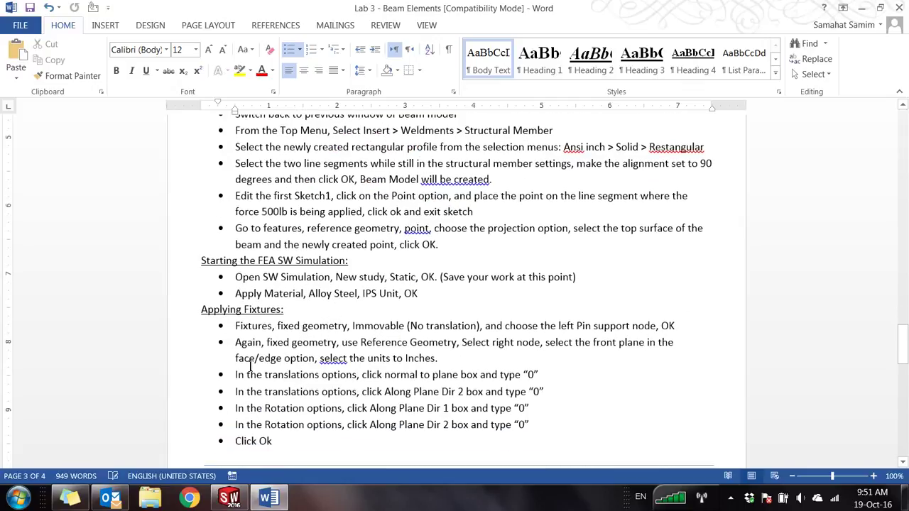
left_click_drag(235, 326, 405, 327)
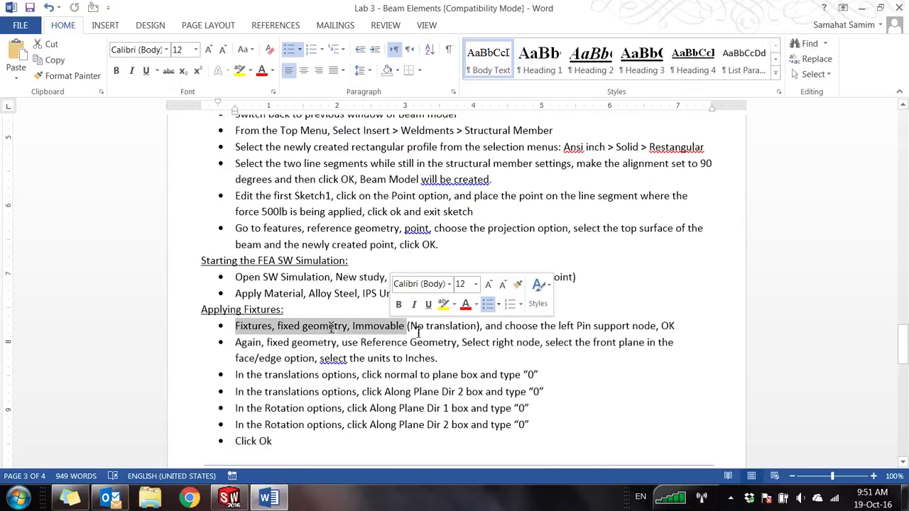
left_click(464, 325)
left_click_drag(540, 328, 675, 329)
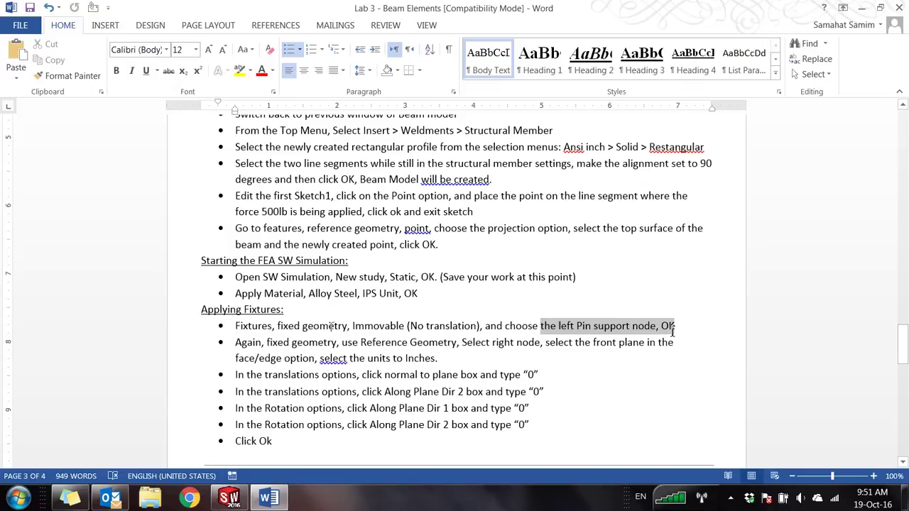
left_click(228, 498)
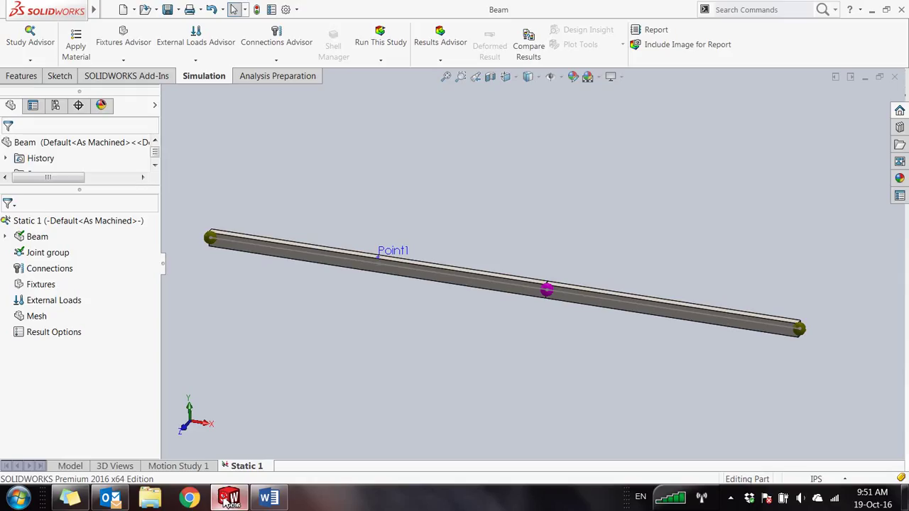
left_click(5, 236)
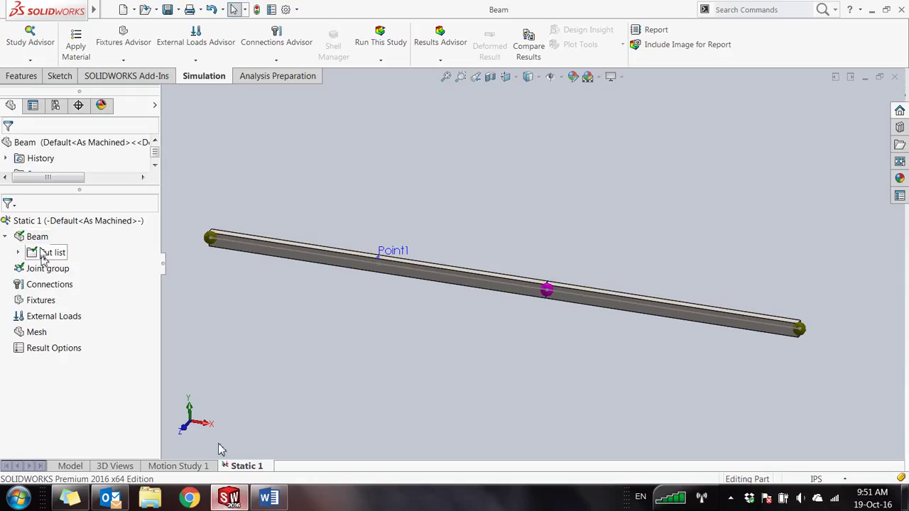
left_click(5, 236)
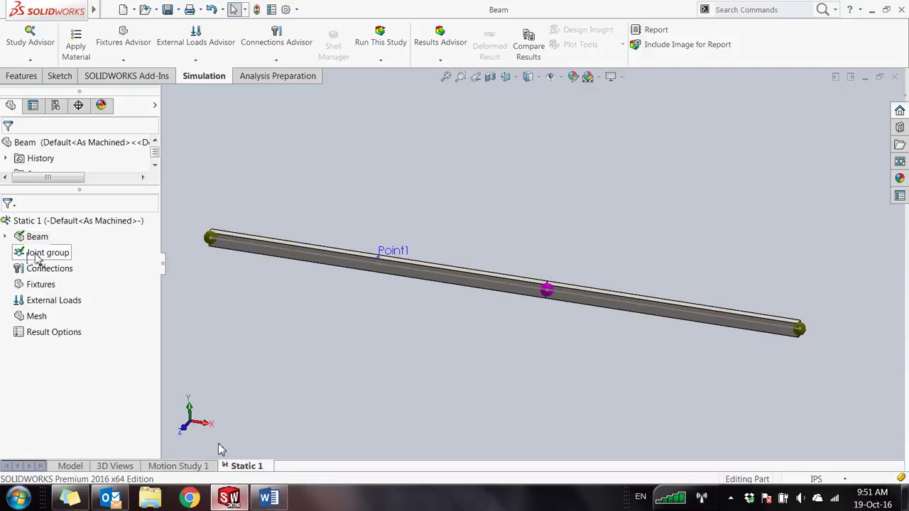
right_click(35, 284)
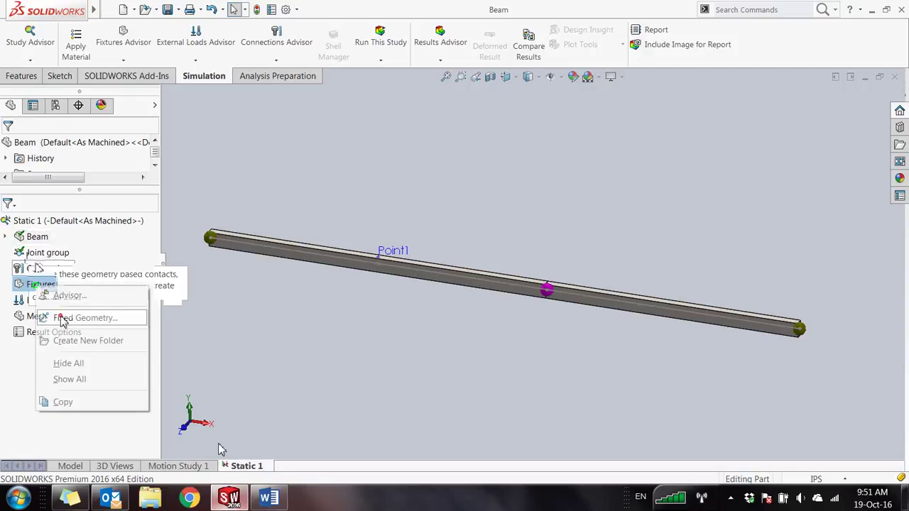
left_click(63, 320)
left_click(54, 319)
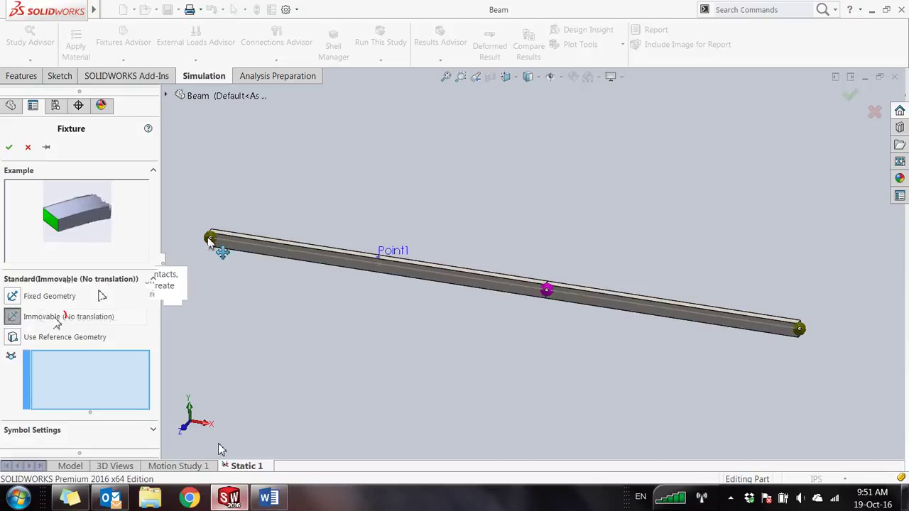
key("Return")
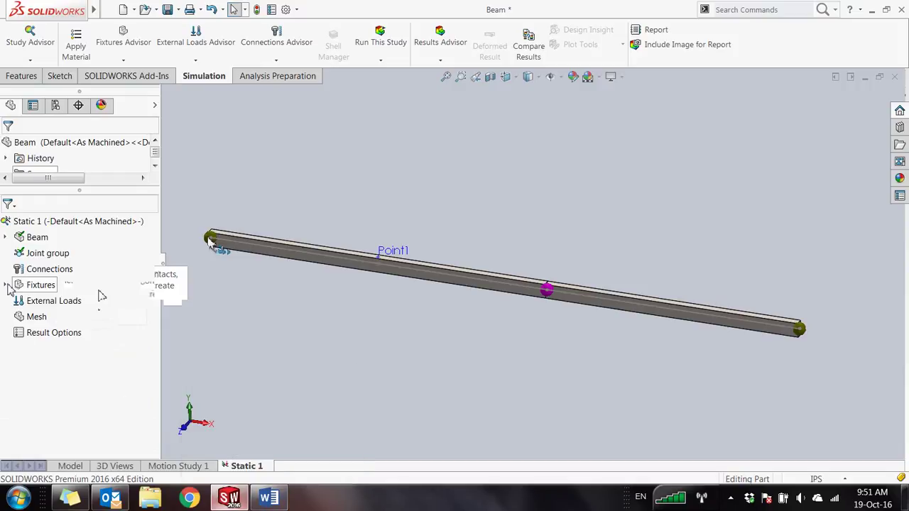
Read the right support instruction in the Word handout, and start a Use Reference Geometry fixture in SOLIDWORKS.
left_click(268, 497)
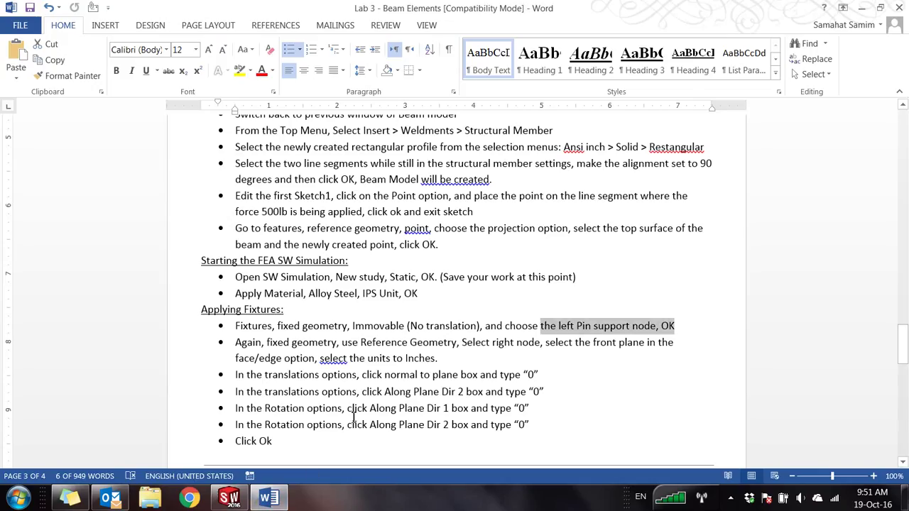
left_click_drag(238, 342, 498, 344)
left_click(518, 347)
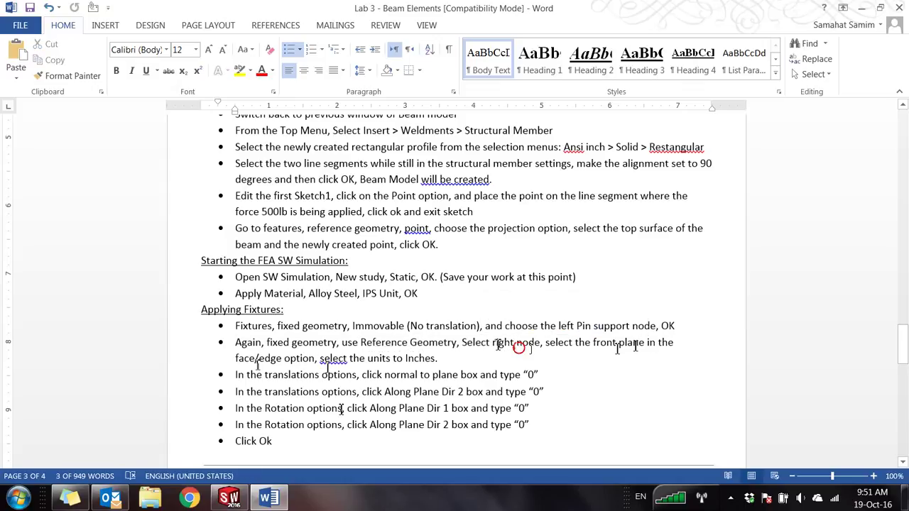
left_click(449, 360)
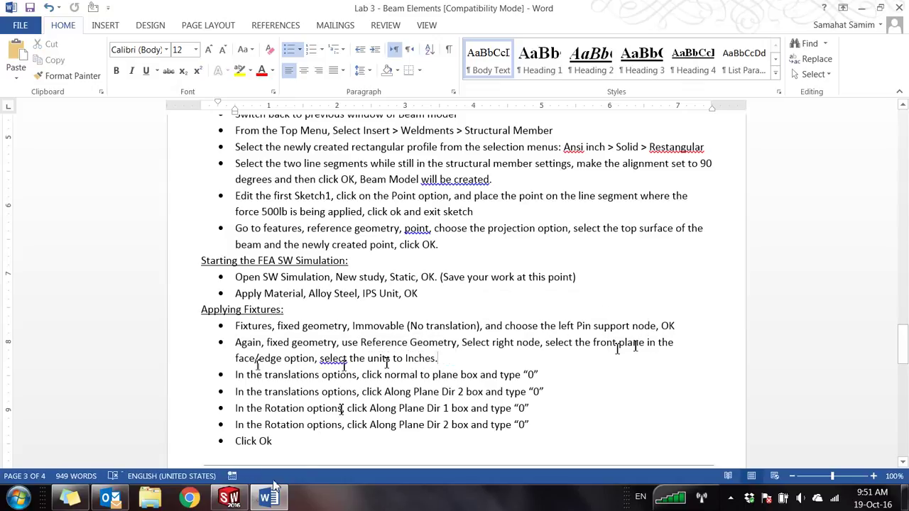
left_click(234, 499)
right_click(28, 284)
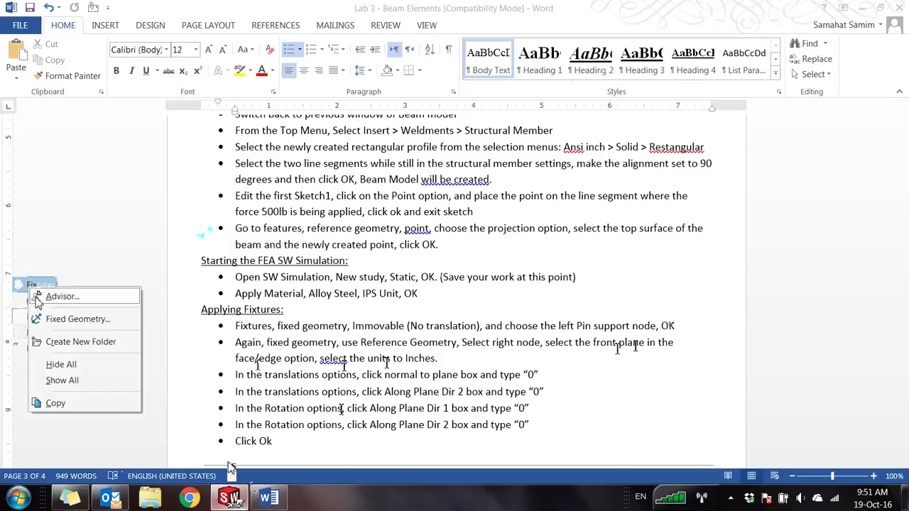
left_click(51, 320)
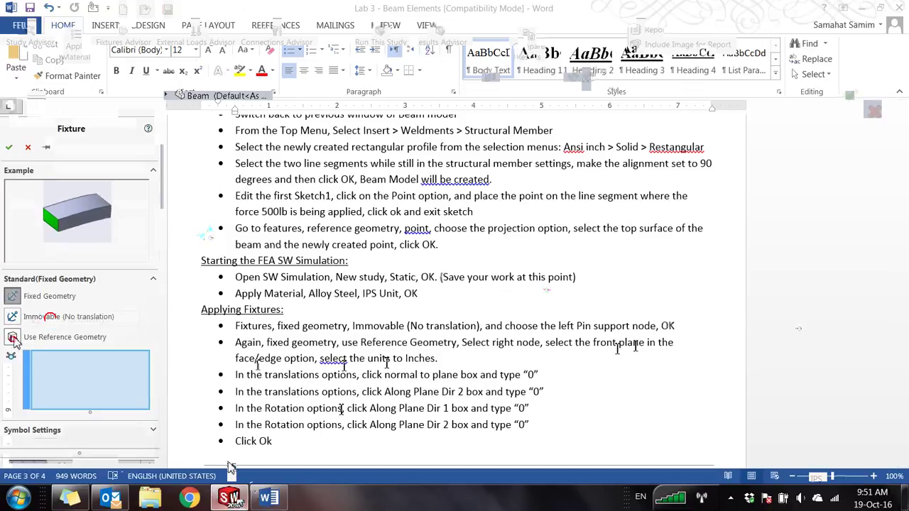
left_click(57, 336)
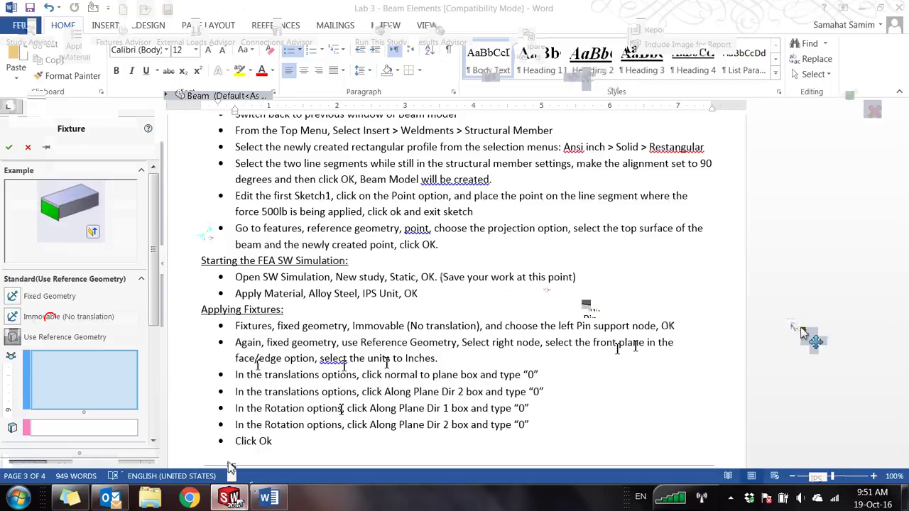
Assign the fixture to the beam's right end joint with the Front Plane as reference, and set the translation units to inches.
left_click(804, 333)
left_click(118, 428)
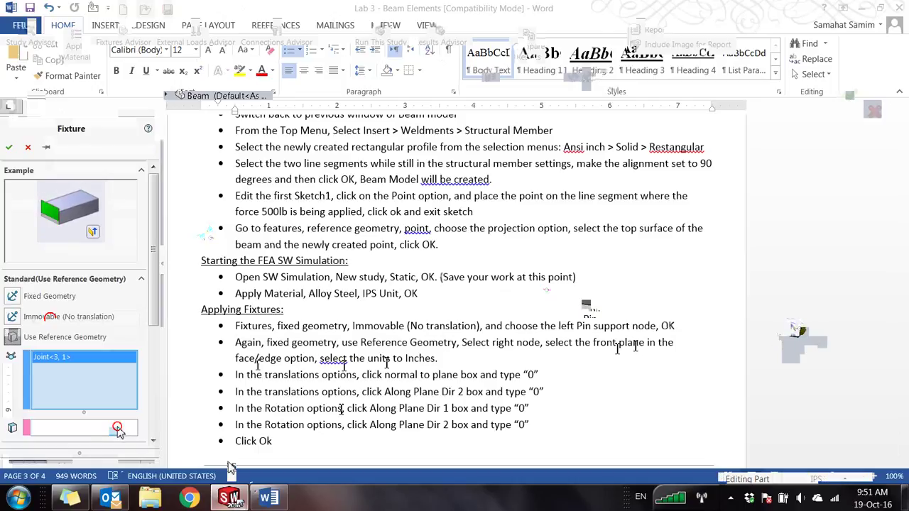
left_click(167, 95)
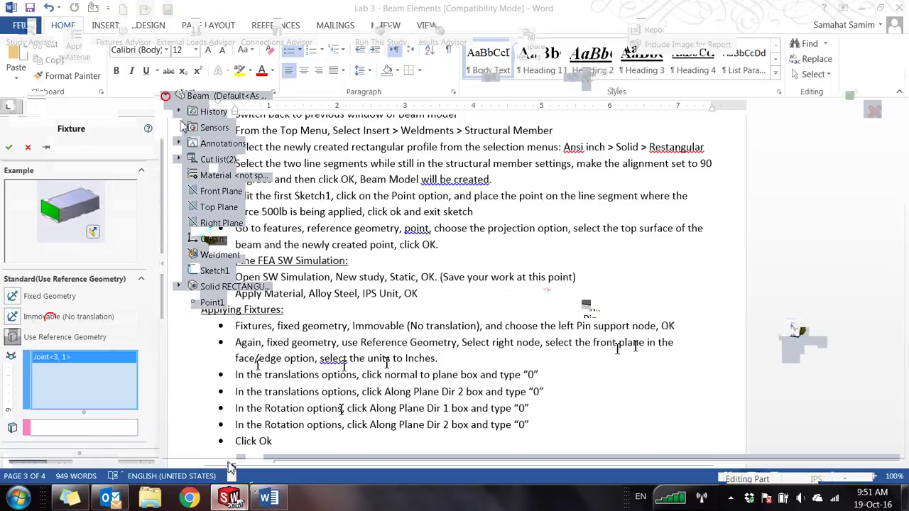
left_click(220, 194)
scroll(121, 320, "down", 4)
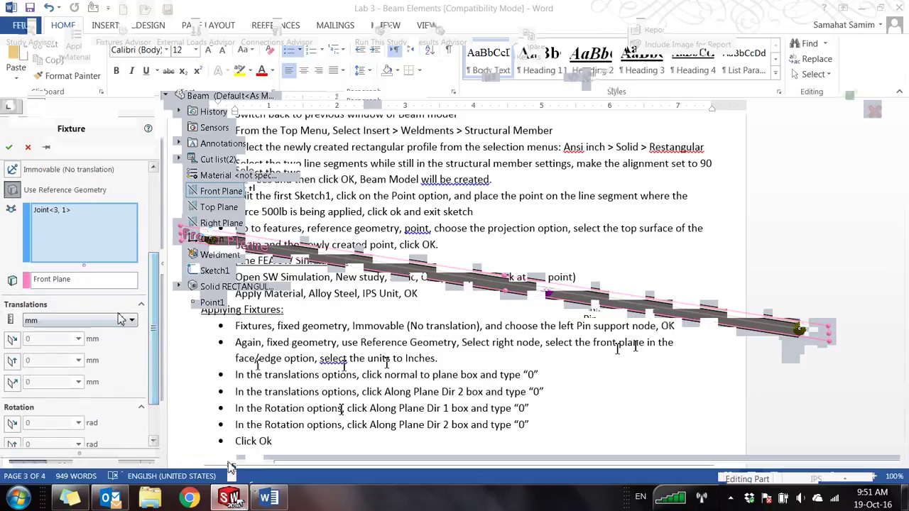
left_click(121, 319)
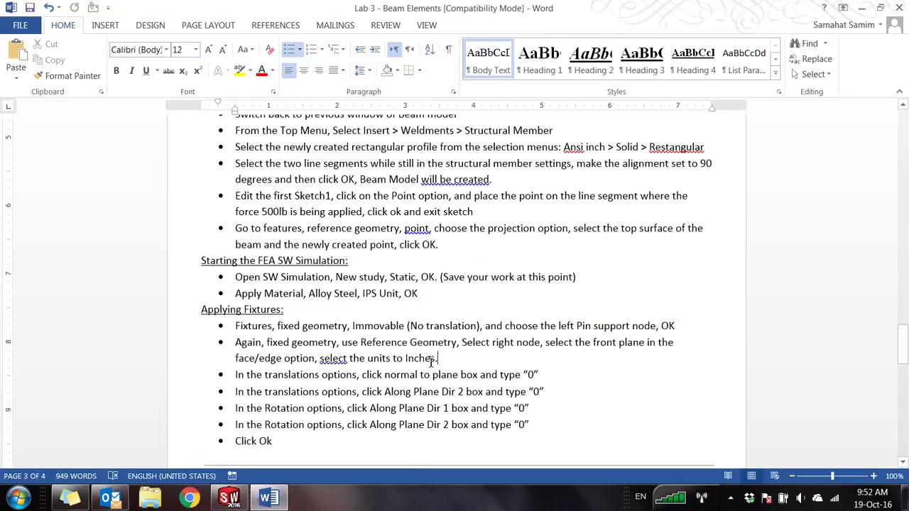
Check the translation instructions in the Word handout, and constrain the fixture's Along Plane Dir 2 and Normal to Plane translations to 0 in.
left_click_drag(236, 375, 503, 380)
left_click(536, 376)
left_click_drag(265, 392, 495, 395)
left_click(535, 393)
left_click(229, 499)
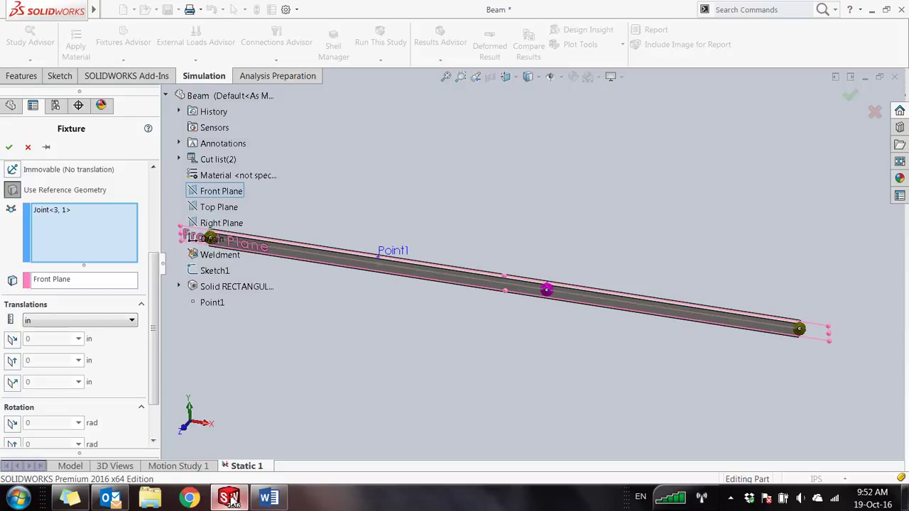
left_click(12, 361)
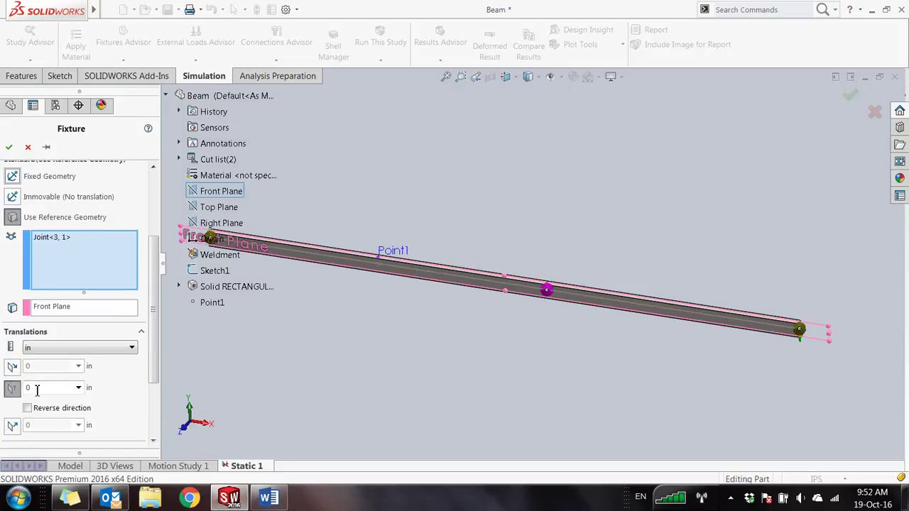
left_click(13, 426)
Check the rotation instructions in the Word handout, and constrain the fixture's Along Plane Dir 1 and Dir 2 rotations to 0 rad in SOLIDWORKS.
left_click(268, 498)
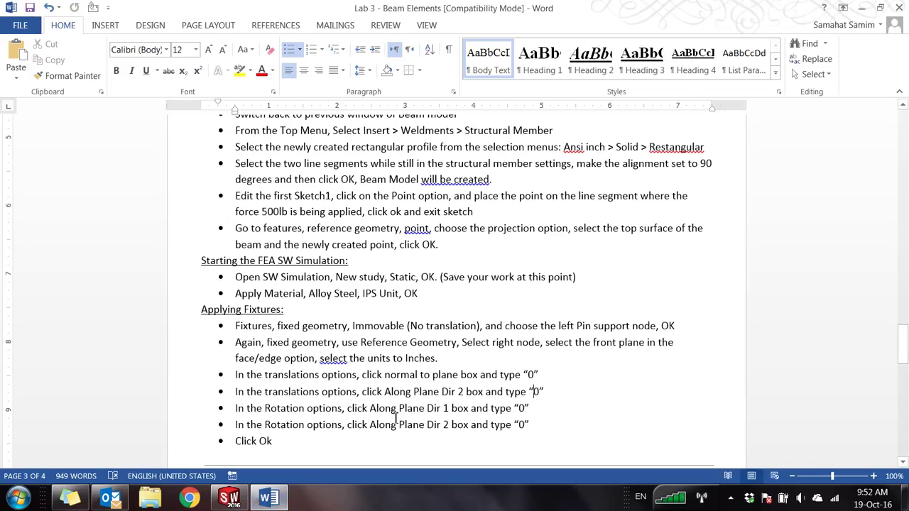
scroll(405, 415, "down", 3)
left_click_drag(265, 340, 469, 341)
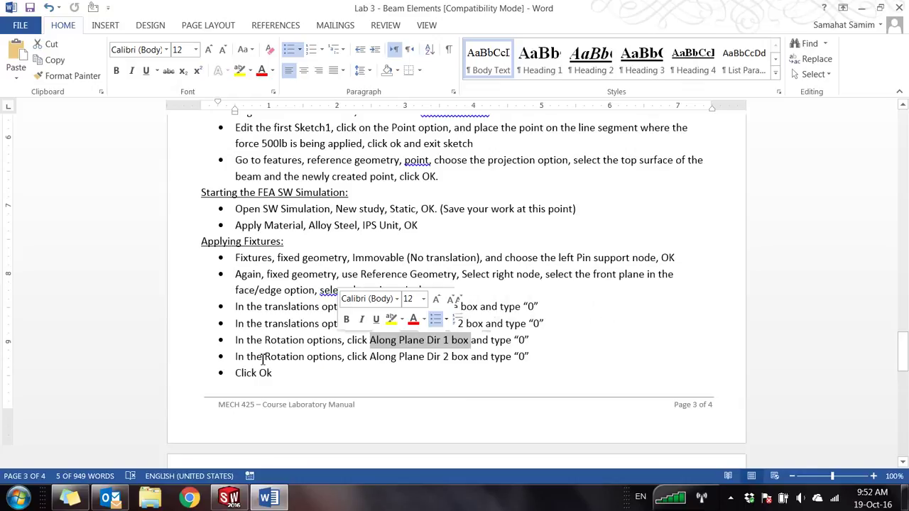
left_click_drag(263, 356, 449, 357)
left_click(518, 356)
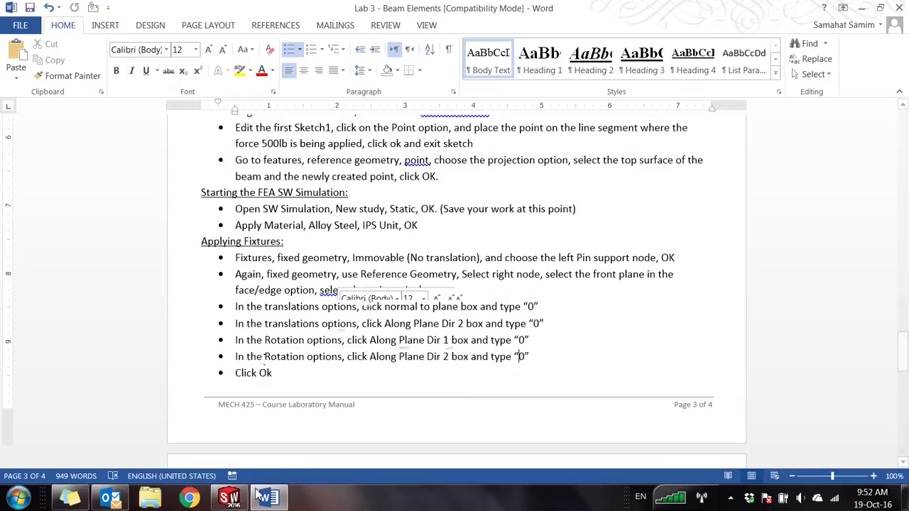
left_click(227, 497)
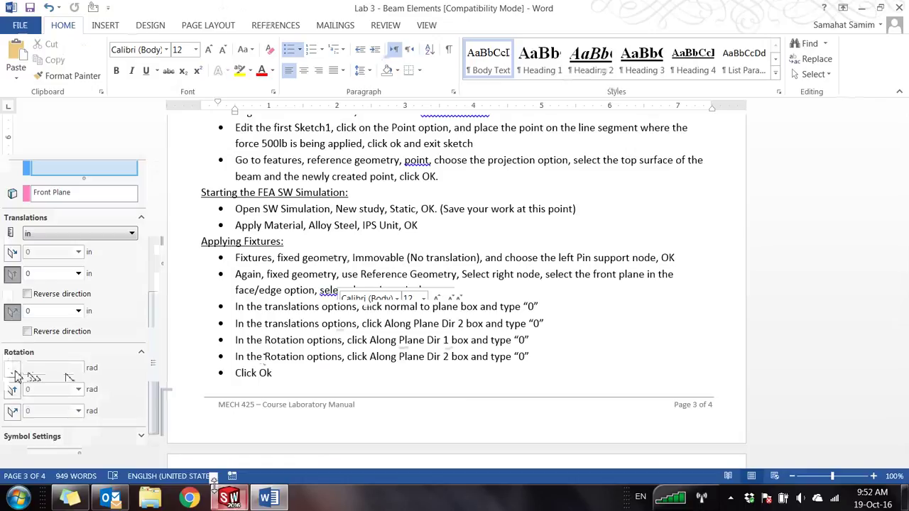
left_click(11, 371)
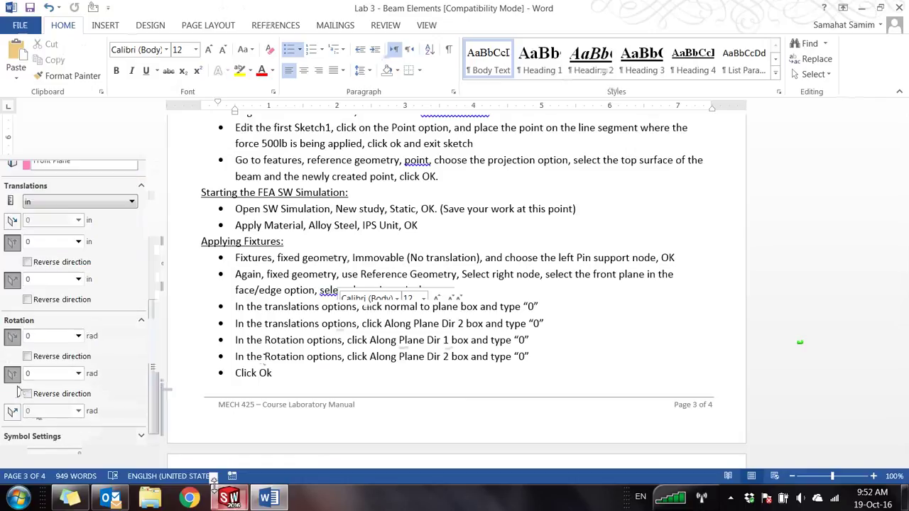
Check the end of the fixture instructions in the Word handout, and confirm the right end fixture in SOLIDWORKS.
left_click(274, 499)
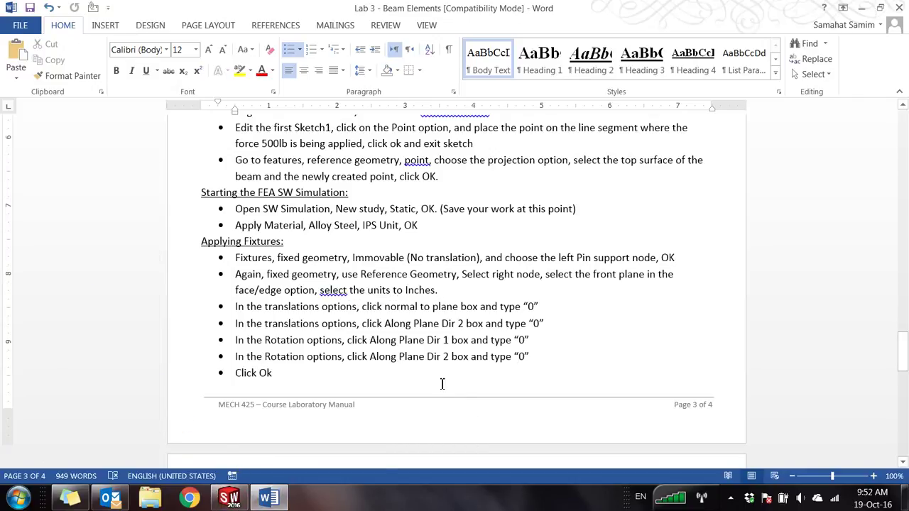
scroll(442, 383, "down", 5)
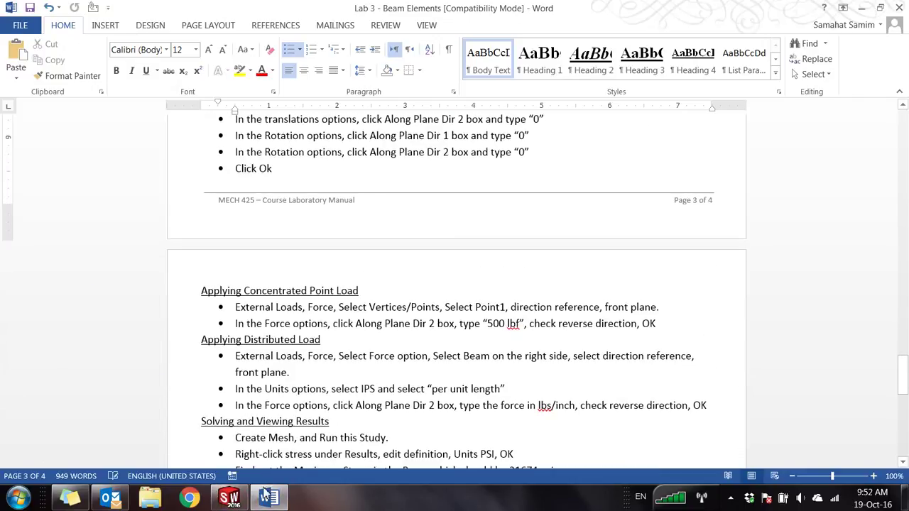
left_click(228, 499)
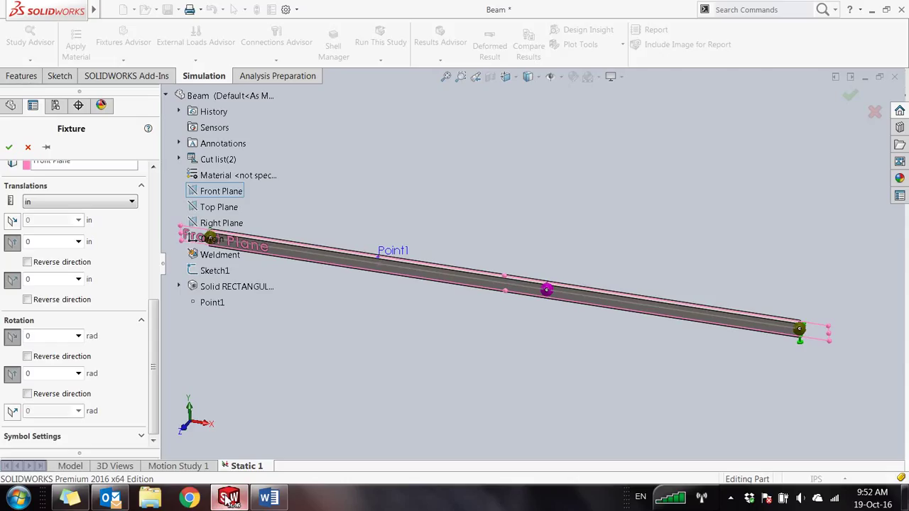
left_click(9, 146)
middle_click_drag(795, 331, 279, 233)
Read the instructions for applying the concentrated point load in the Word handout.
left_click(268, 497)
scroll(369, 284, "down", 2)
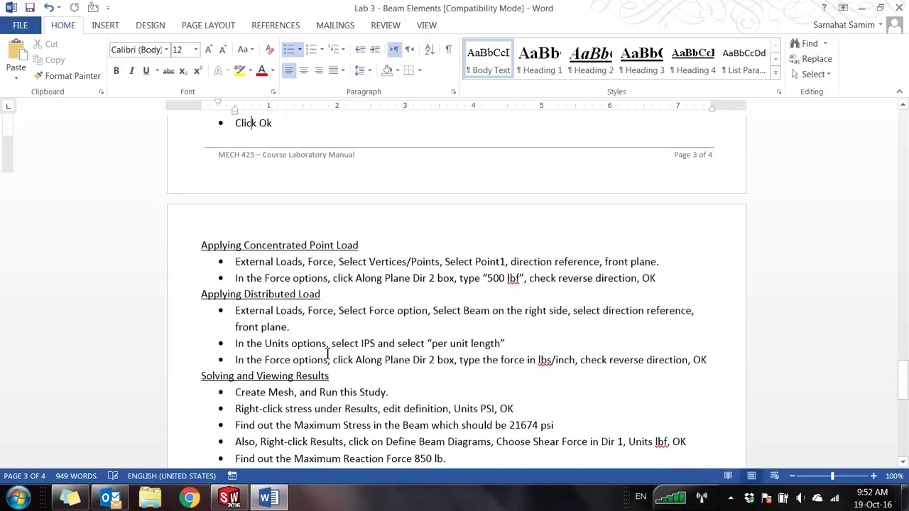
left_click_drag(201, 222, 369, 224)
left_click_drag(235, 239, 630, 242)
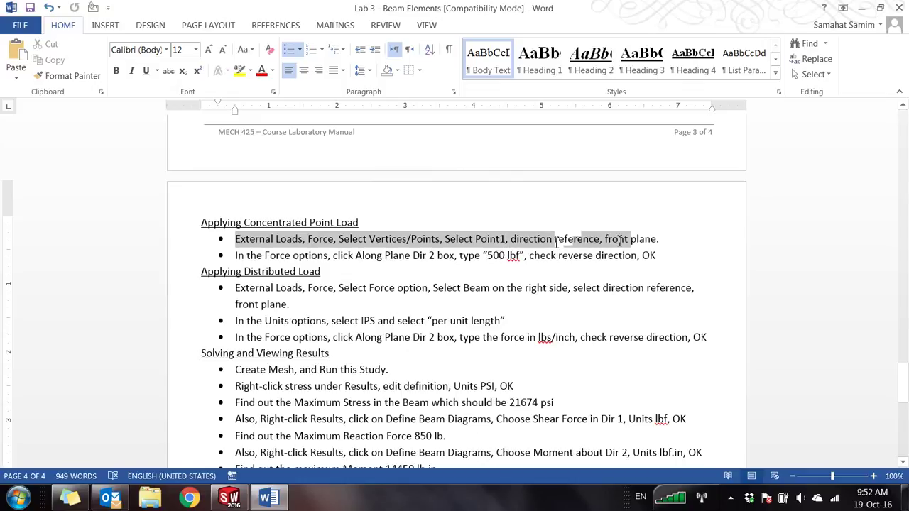
left_click_drag(298, 257, 367, 262)
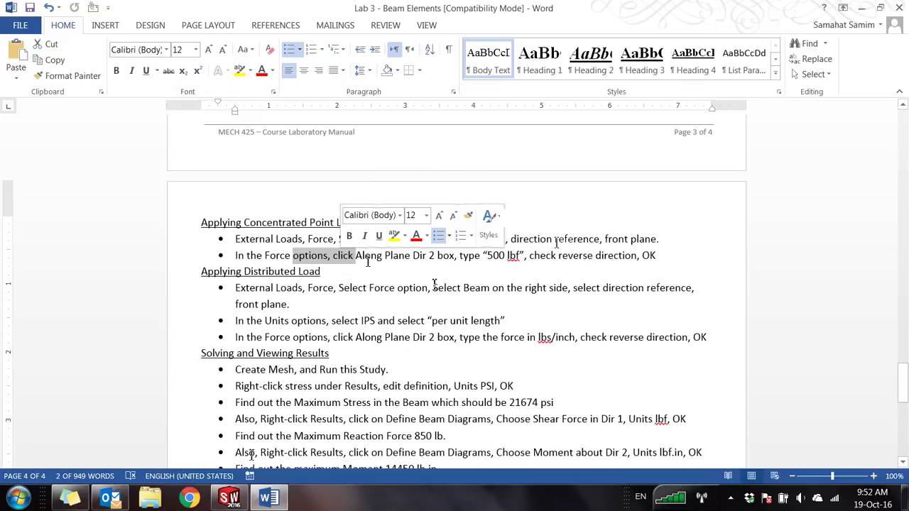
Start a Force load in the SOLIDWORKS study and assign it to Point1 on the beam as a vertex/point load.
left_click(229, 498)
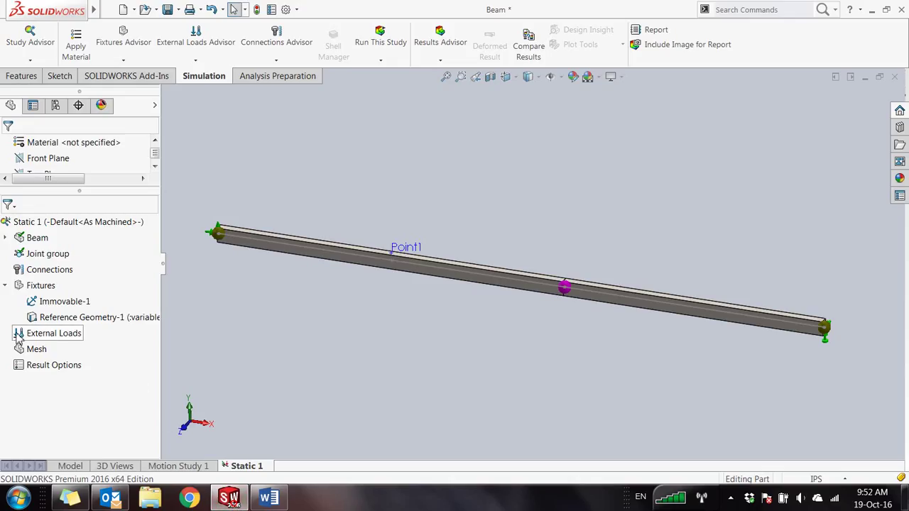
right_click(50, 333)
left_click(57, 210)
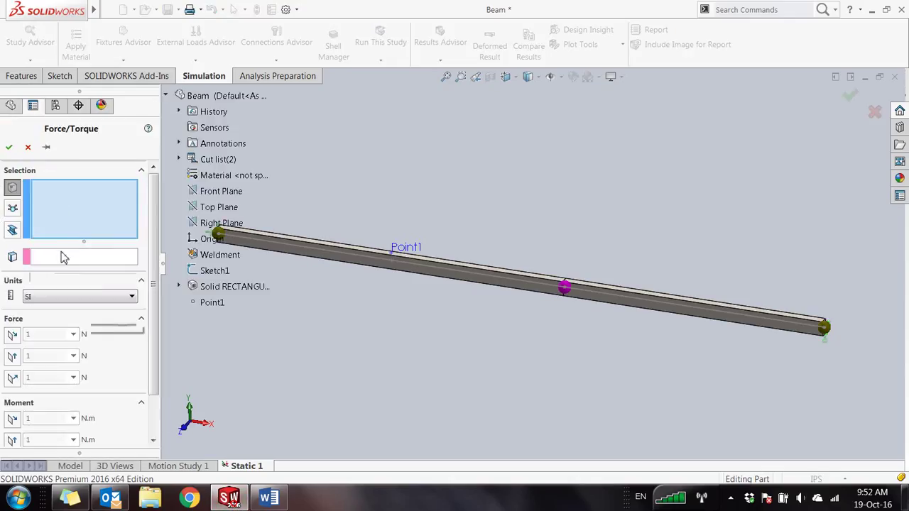
scroll(505, 303, "up", 2)
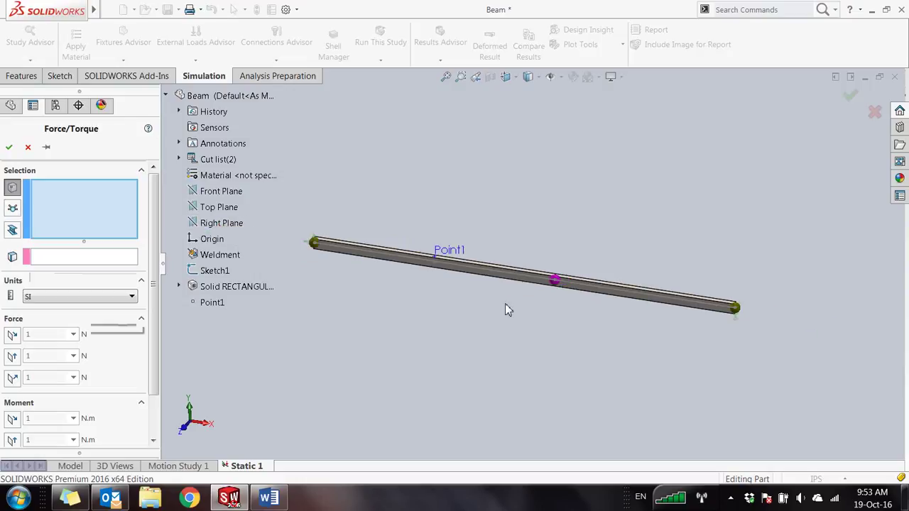
scroll(424, 267, "down", 1)
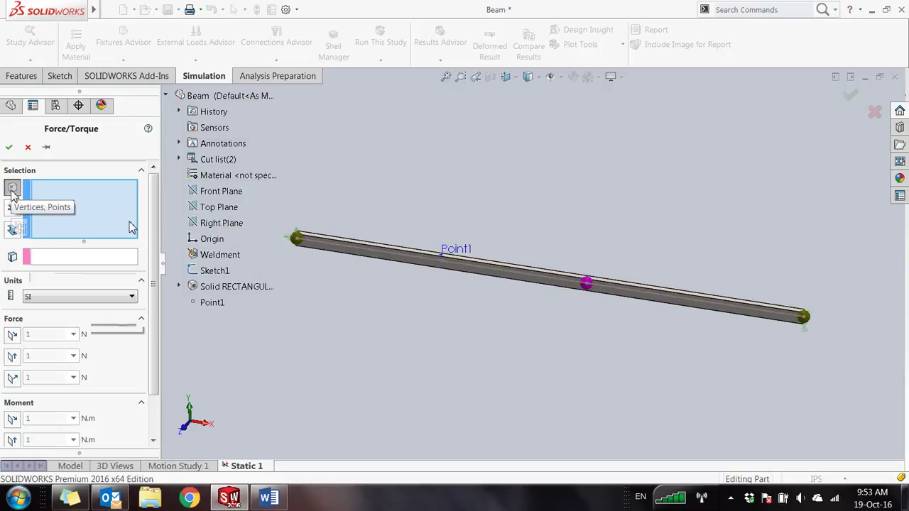
left_click(456, 249)
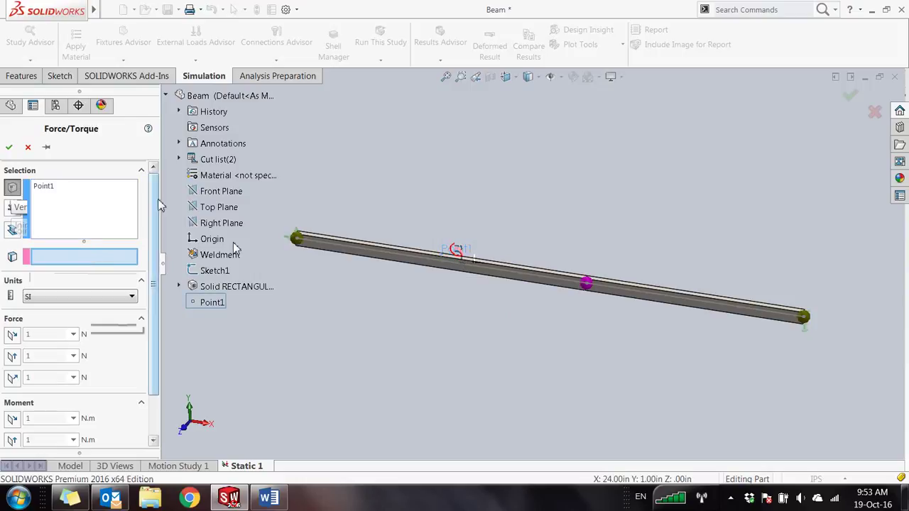
Use the Front Plane as the force's direction reference and set its units to English (IPS).
left_click(76, 298)
left_click(65, 329)
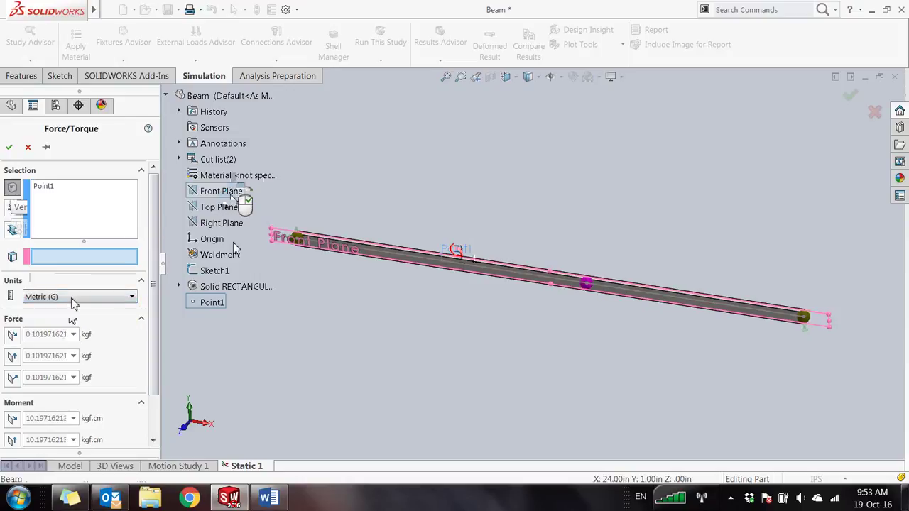
left_click(73, 298)
left_click(68, 320)
Check the force direction in the Word handout, and apply a 500 lbf force Along Plane Dir 2 at Point1 in SOLIDWORKS.
left_click(268, 499)
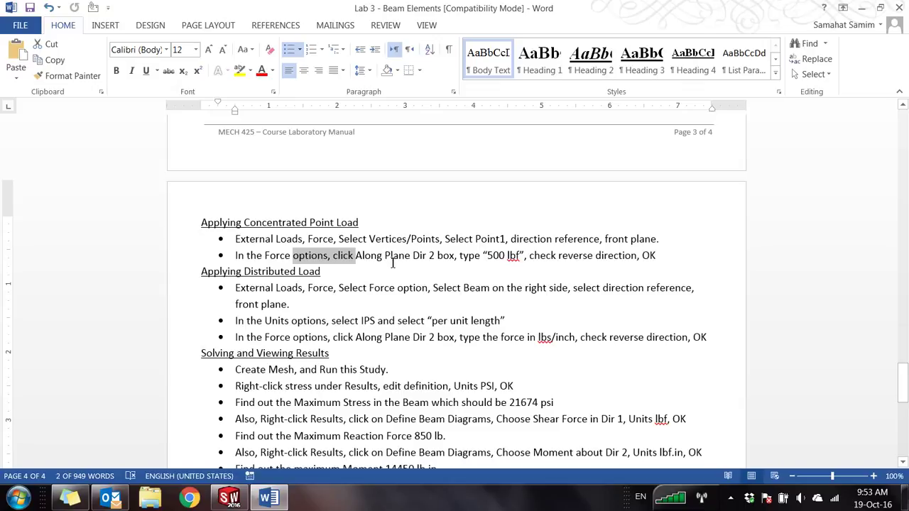
left_click_drag(356, 257, 449, 261)
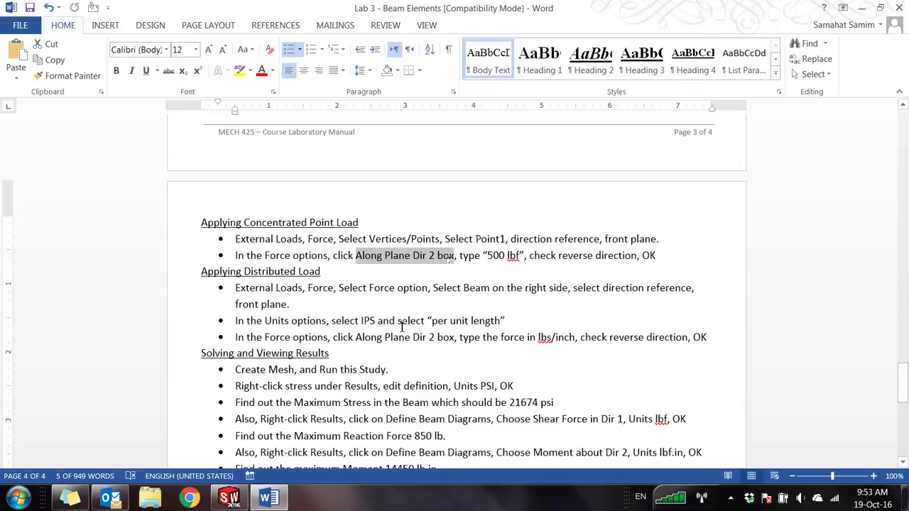
left_click(229, 498)
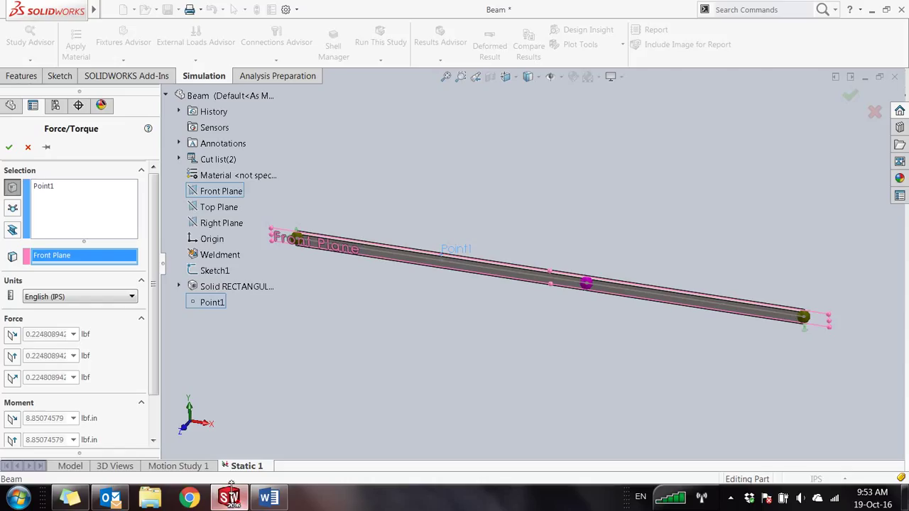
left_click(12, 357)
double_click(46, 355)
type("50")
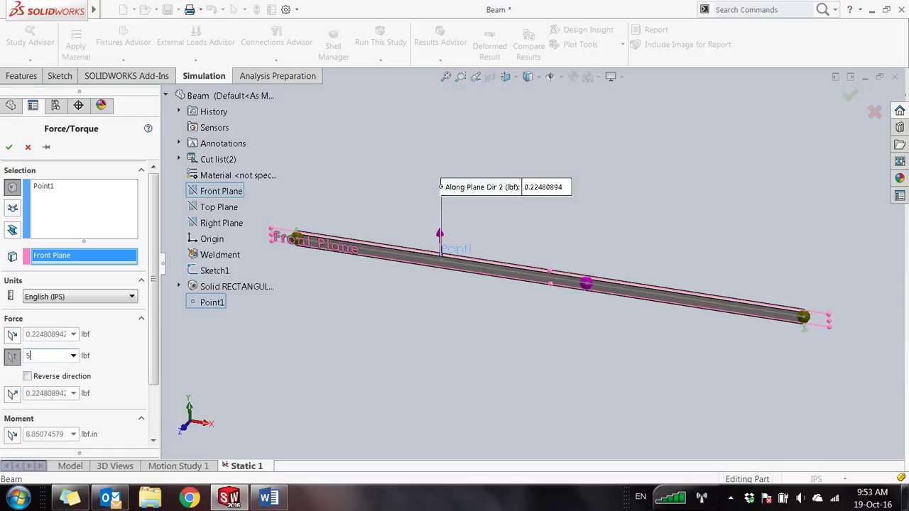
left_click(7, 148)
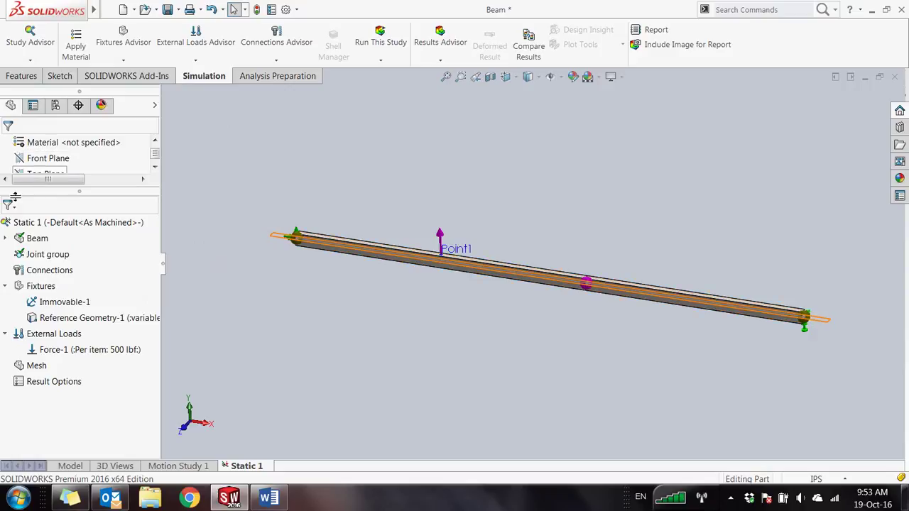
Edit the point force's definition to reverse its direction so that it acts downward on the beam.
right_click(56, 353)
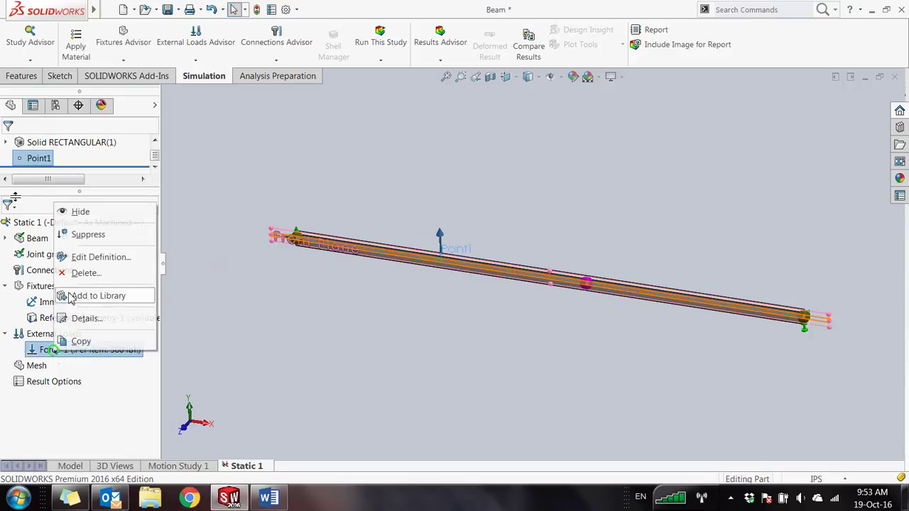
left_click(80, 257)
left_click(27, 376)
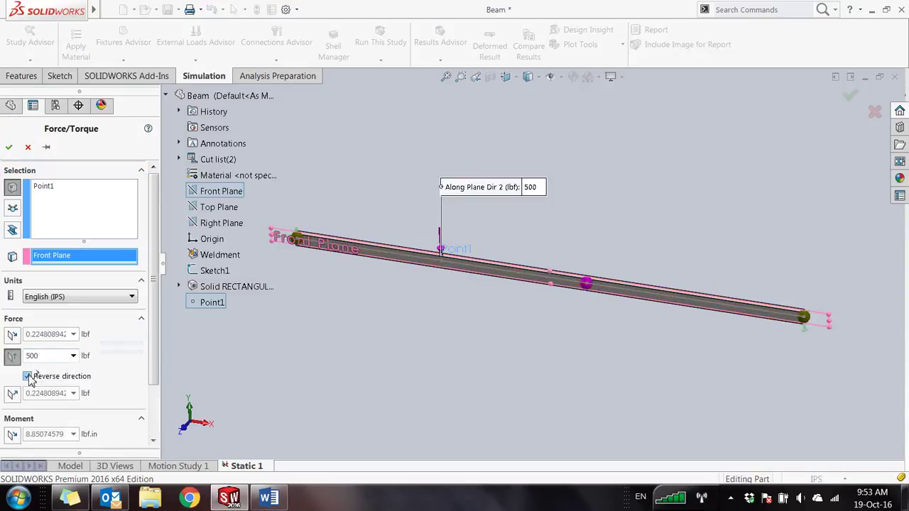
left_click(7, 147)
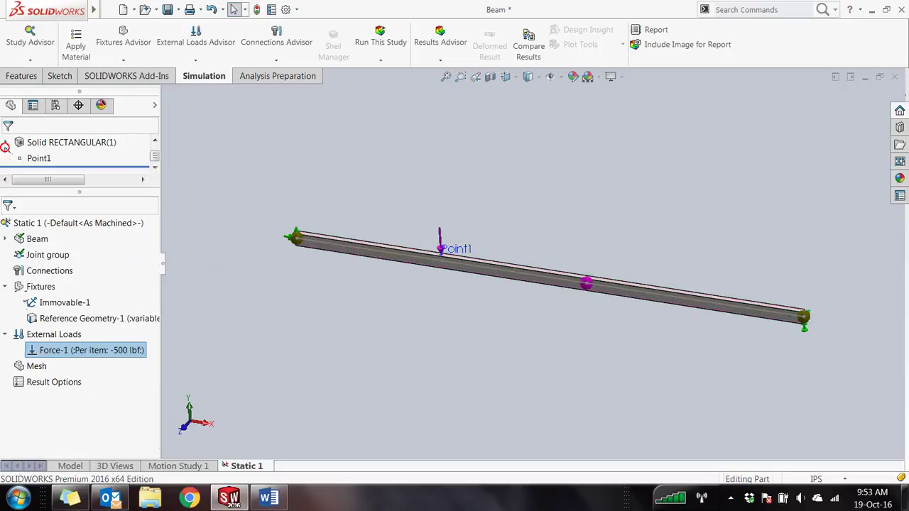
left_click(416, 346)
Read the distributed load instructions in the Word handout and check the beam diagram for the load's magnitude and extent.
key("alt+Tab")
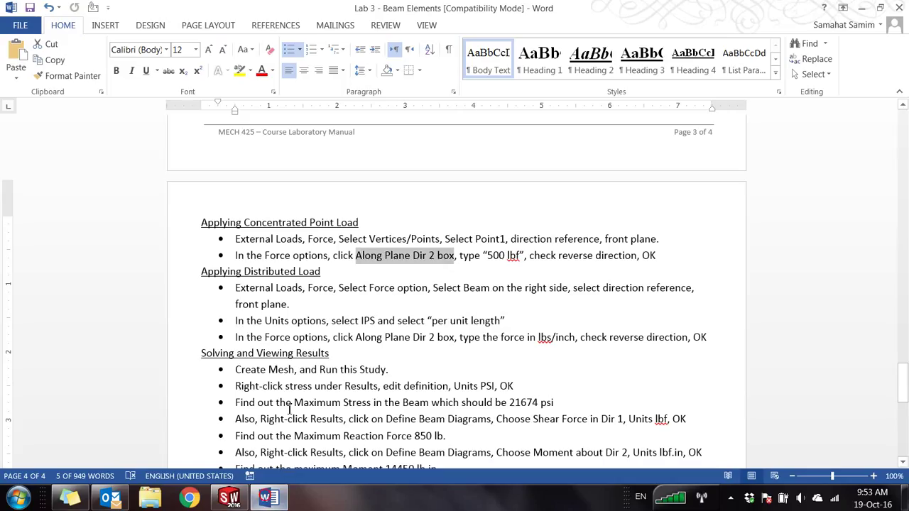
double_click(250, 270)
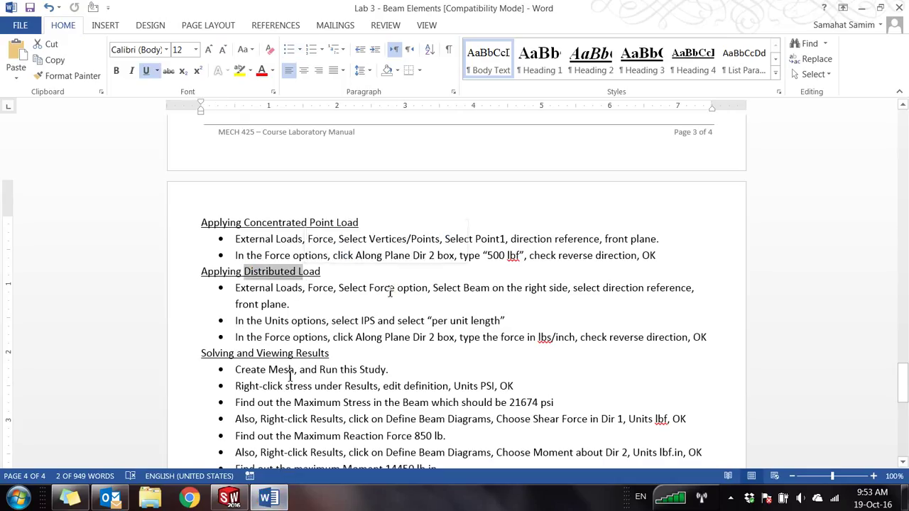
left_click_drag(369, 288, 572, 289)
left_click(589, 295)
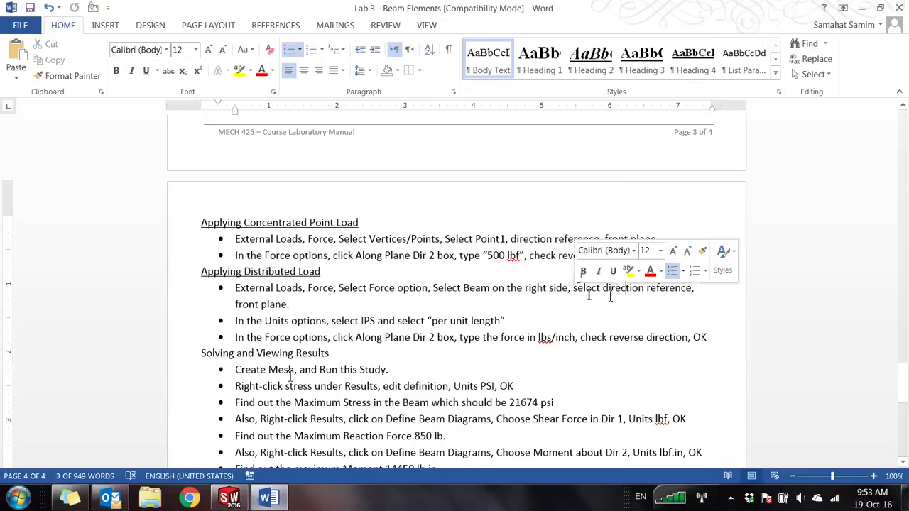
left_click_drag(235, 316, 470, 320)
left_click_drag(292, 338, 440, 338)
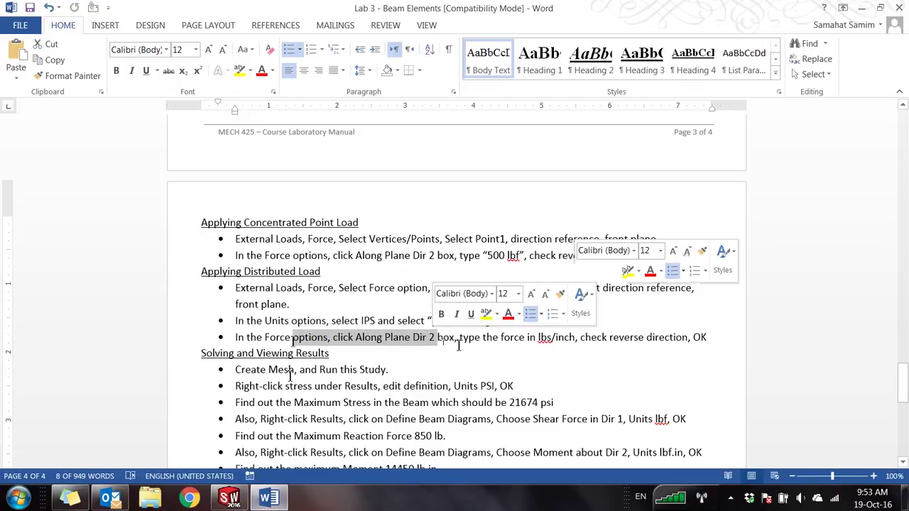
left_click(459, 342)
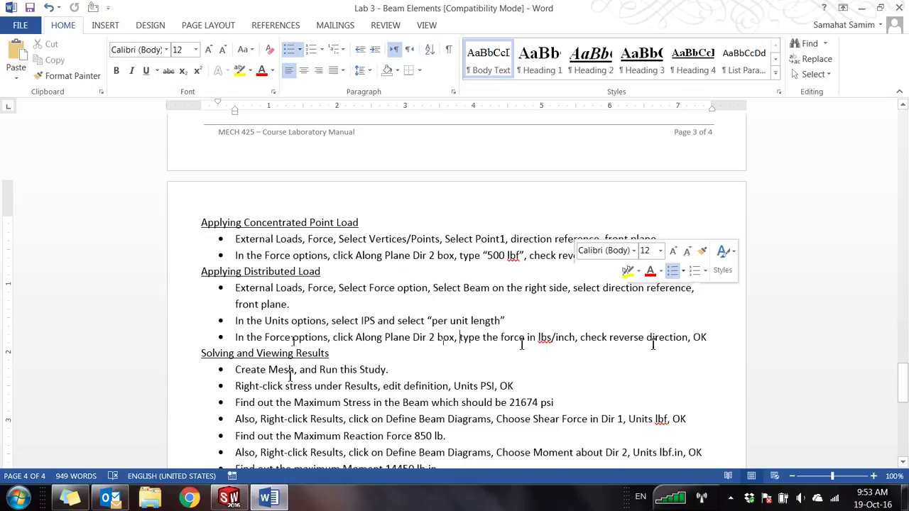
scroll(653, 344, "up", 15)
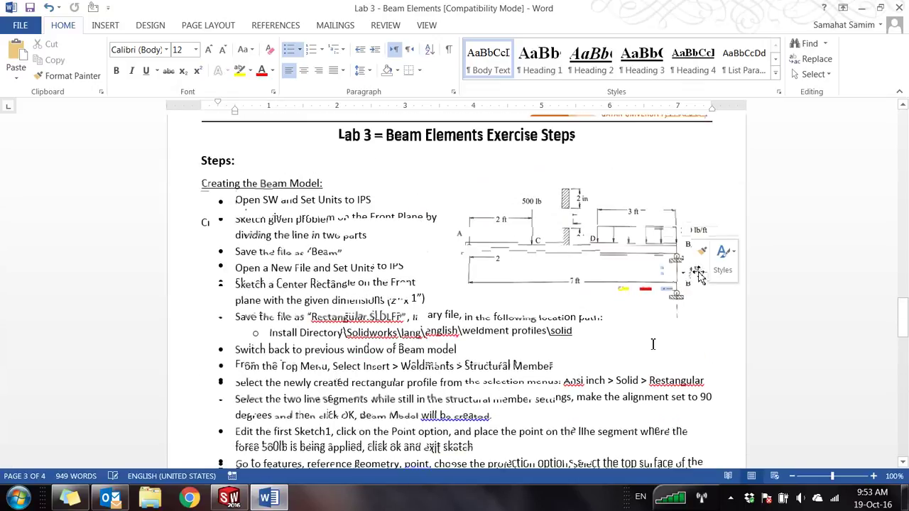
scroll(653, 343, "down", 15)
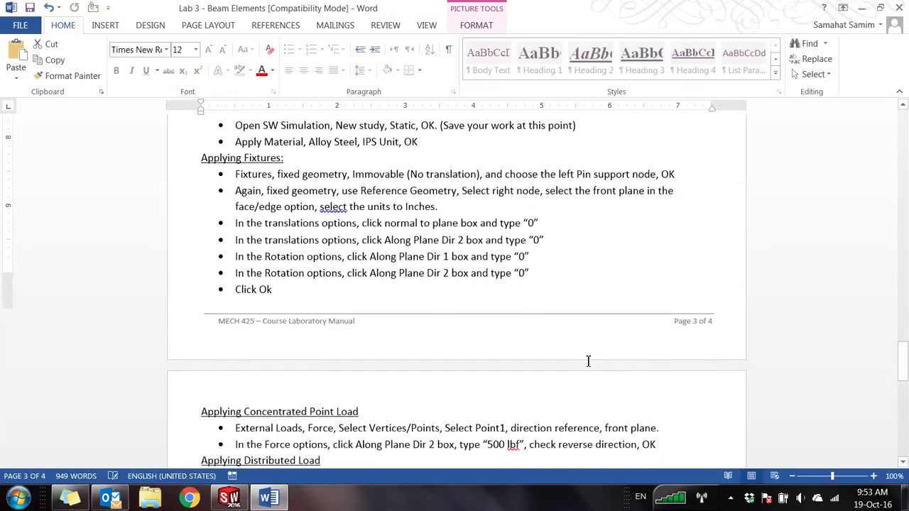
scroll(588, 361, "down", 3)
Switch to SOLIDWORKS and start a new force load on the right-hand beam segment, using the beam selection type.
left_click(229, 497)
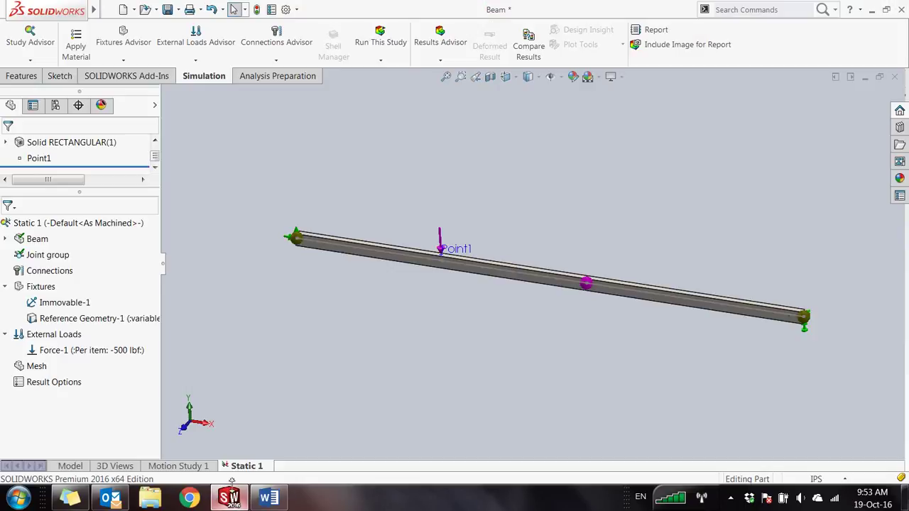
right_click(54, 334)
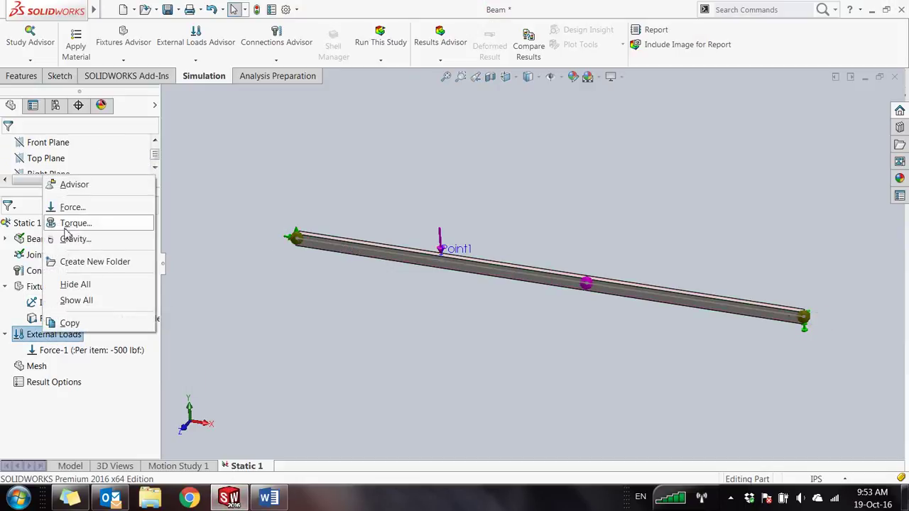
left_click(69, 222)
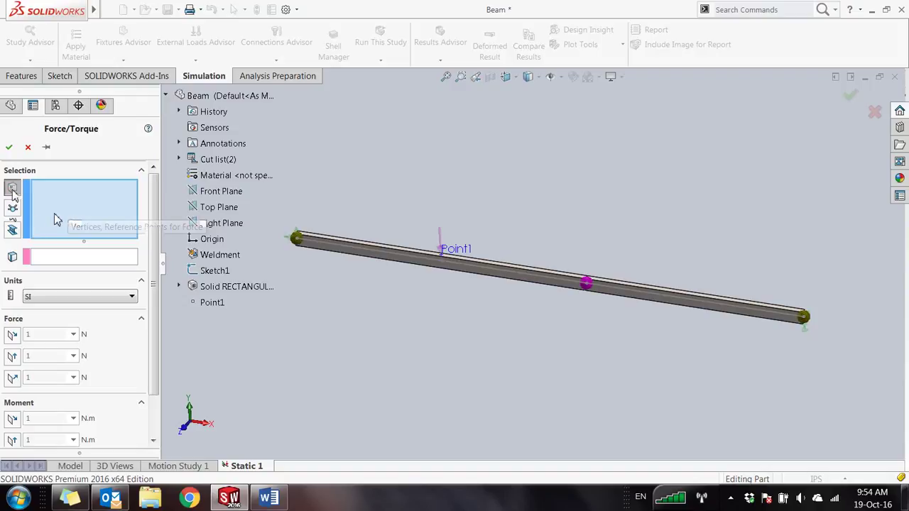
left_click(12, 229)
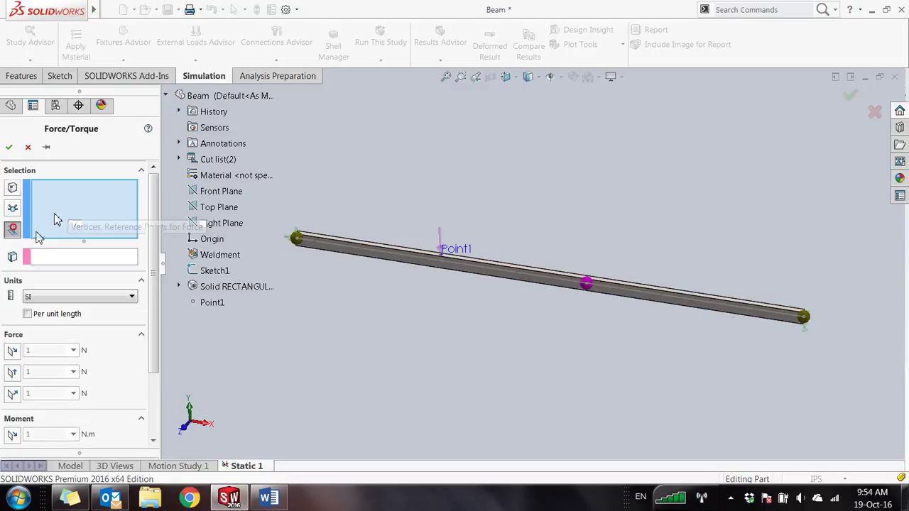
scroll(724, 331, "down", 4)
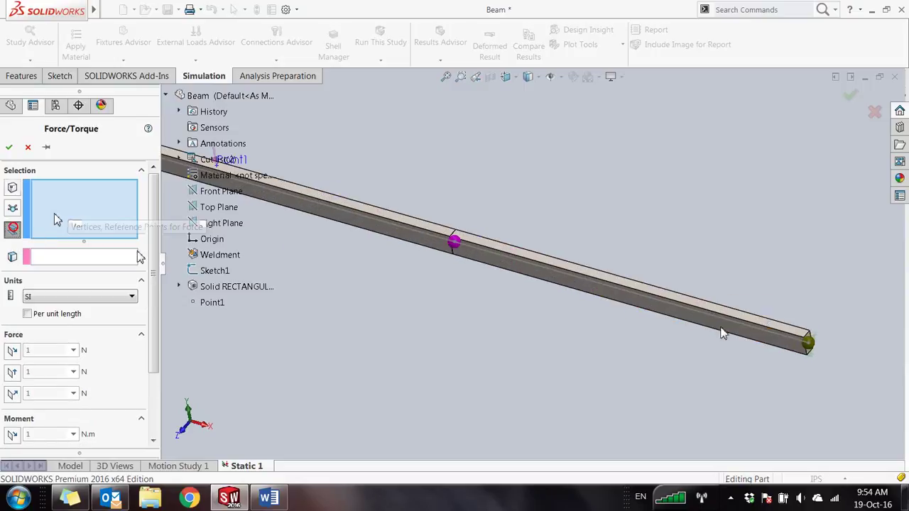
left_click(766, 335)
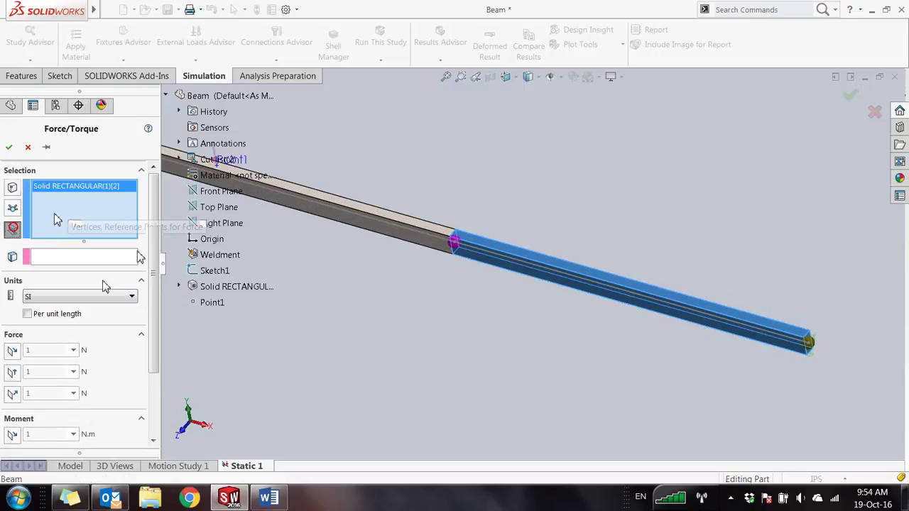
Use the Front Plane as the load's direction reference, and set its units to English (IPS) per unit length.
left_click(80, 259)
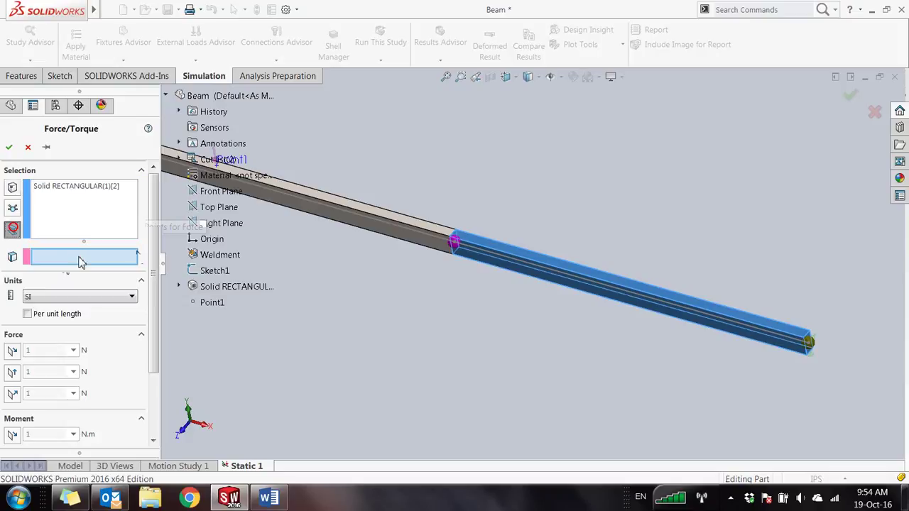
left_click(221, 192)
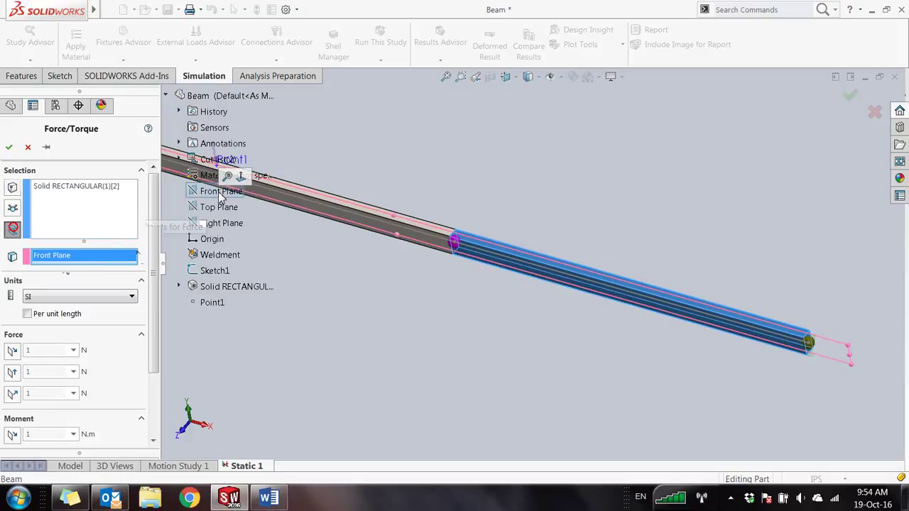
left_click(75, 298)
left_click(71, 326)
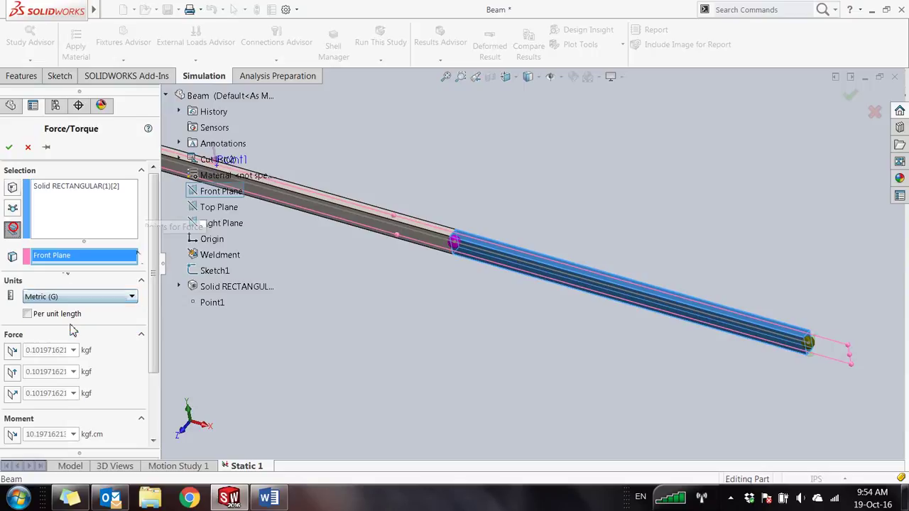
scroll(139, 357, "down", 3)
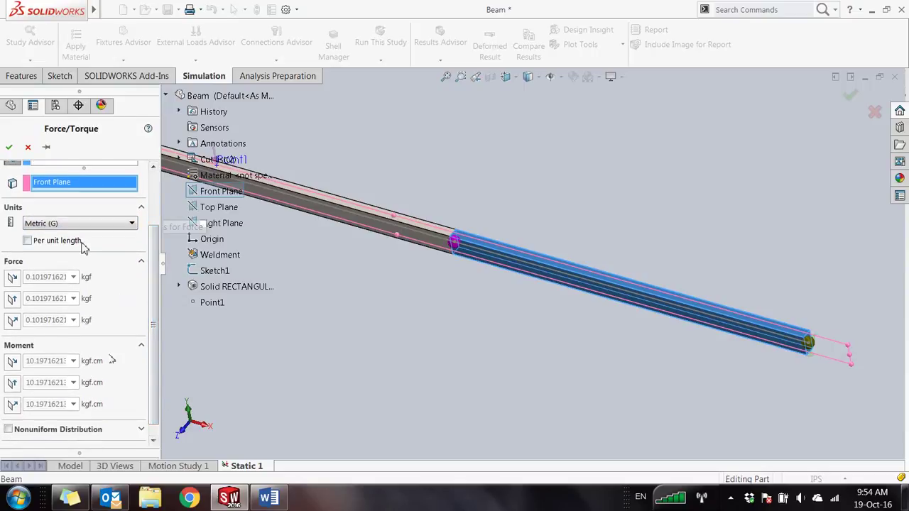
left_click(74, 241)
left_click(68, 224)
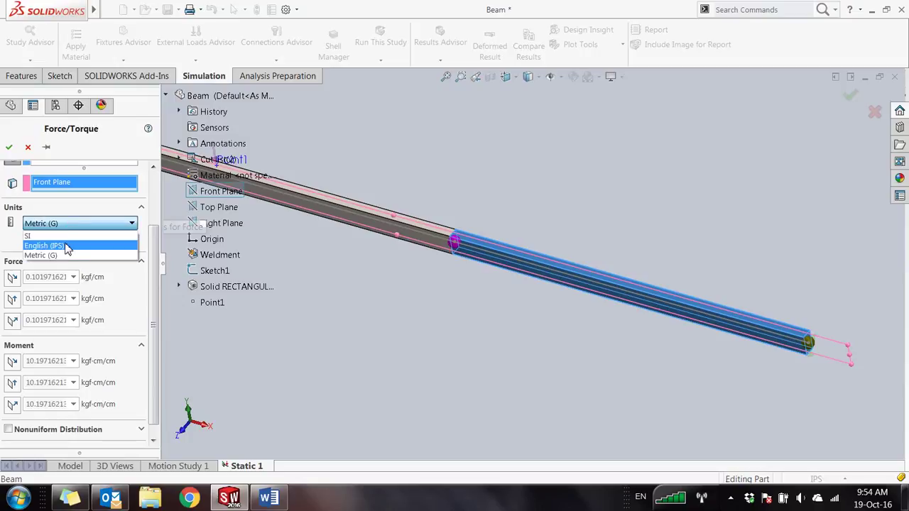
left_click(64, 245)
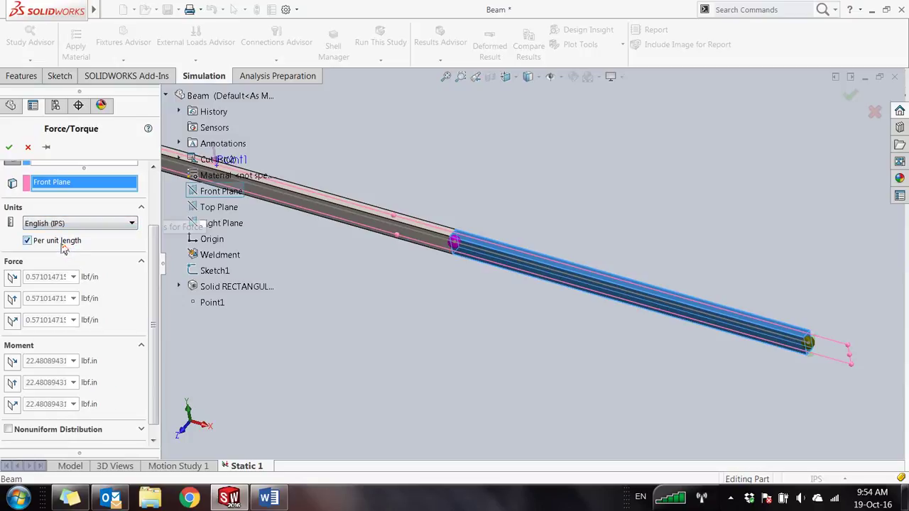
Review the distributed load instructions in the Word handout and check the load's magnitude in the beam diagram.
key("alt+Tab")
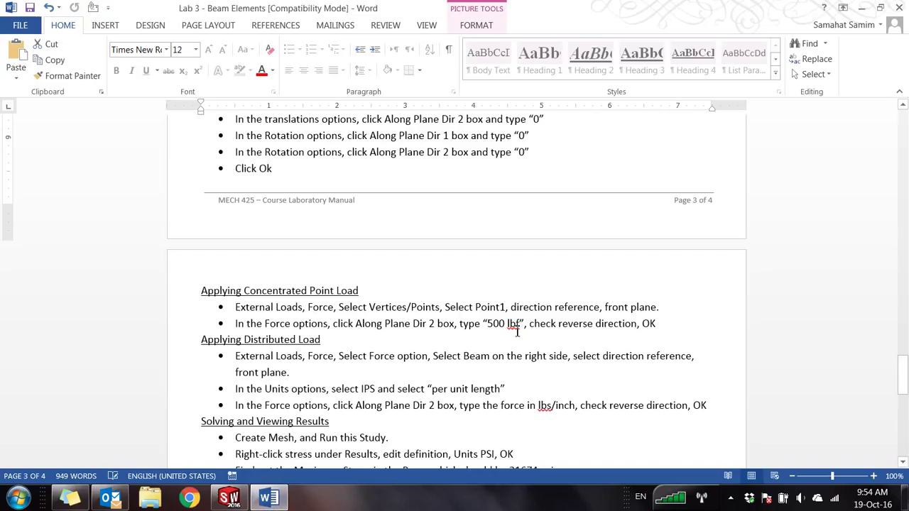
left_click(517, 326)
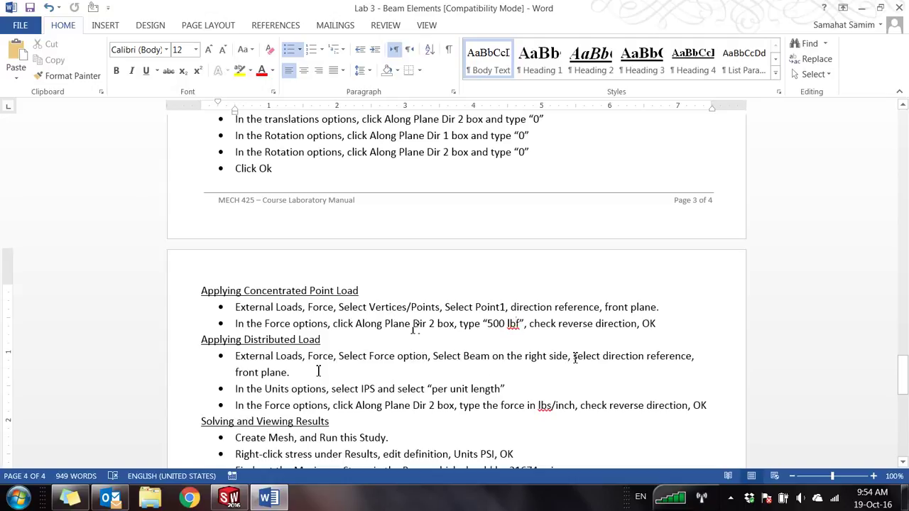
left_click_drag(432, 389, 503, 390)
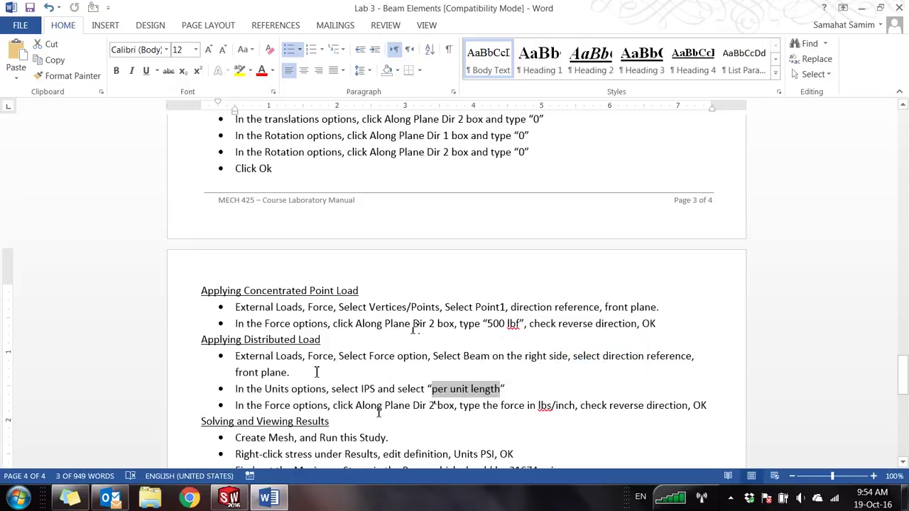
left_click_drag(355, 405, 458, 407)
left_click_drag(540, 406, 575, 413)
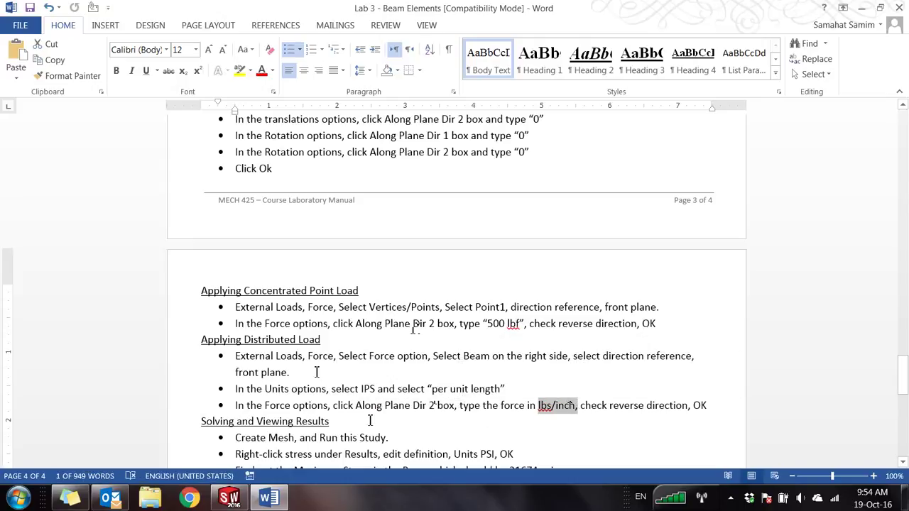
left_click(242, 500)
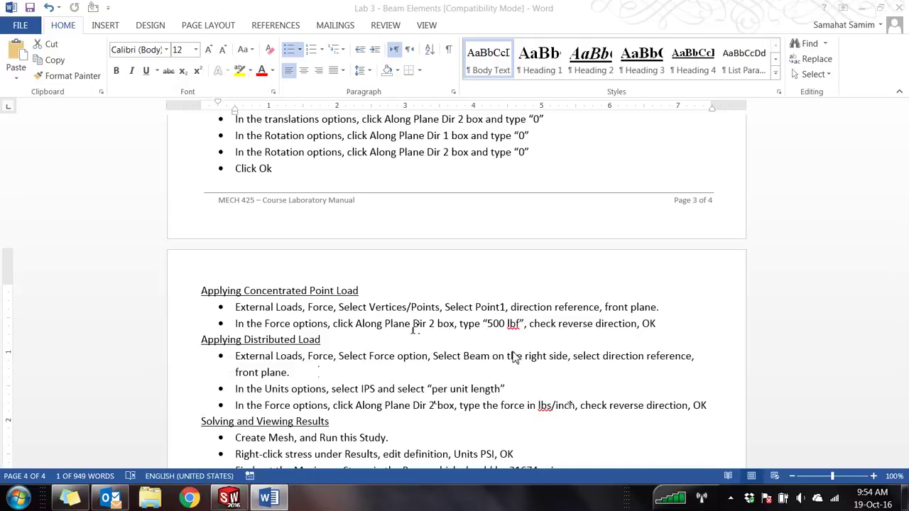
left_click(661, 326)
scroll(669, 327, "up", 7)
scroll(670, 328, "up", 6)
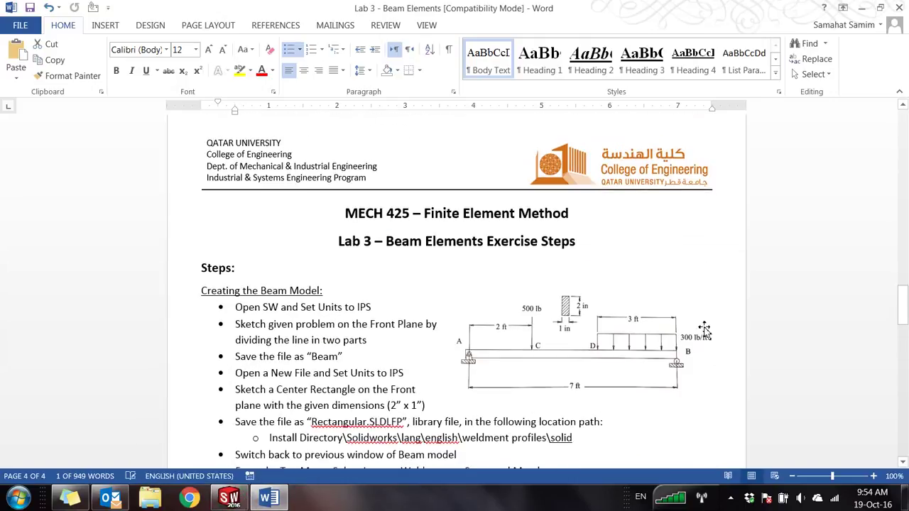
scroll(629, 325, "down", 9)
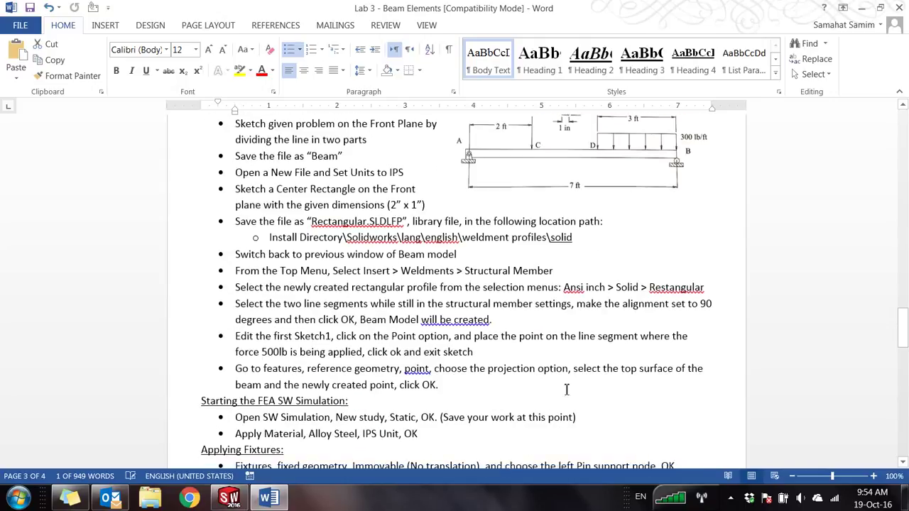
Return to SOLIDWORKS and enable the distributed force Along Plane Dir 2 with its direction reversed.
left_click(229, 499)
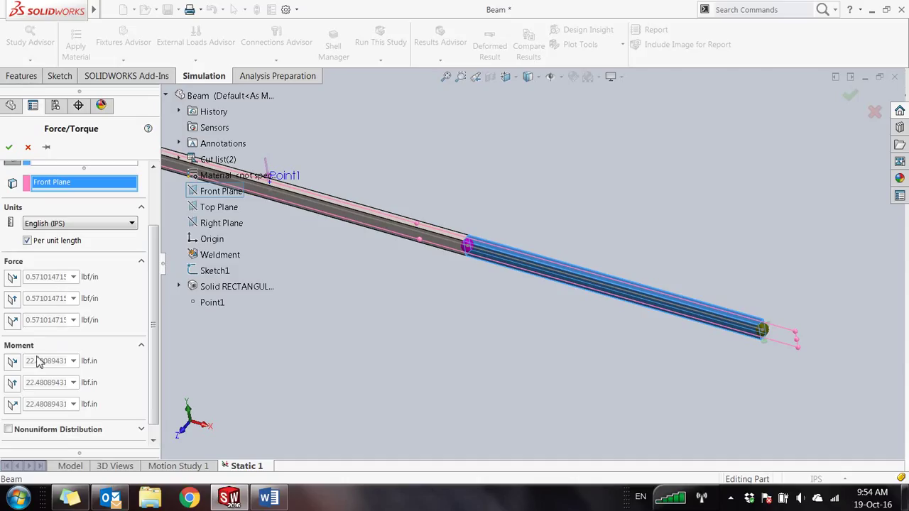
left_click(15, 300)
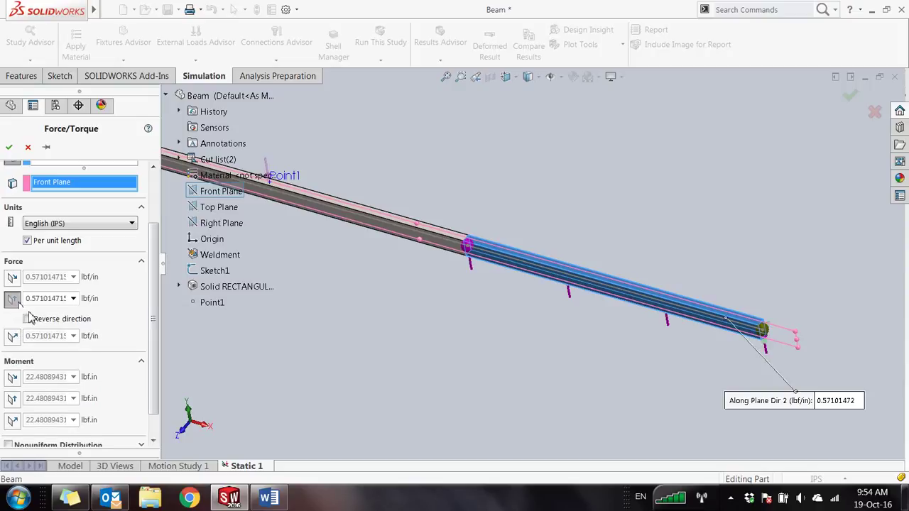
left_click(27, 319)
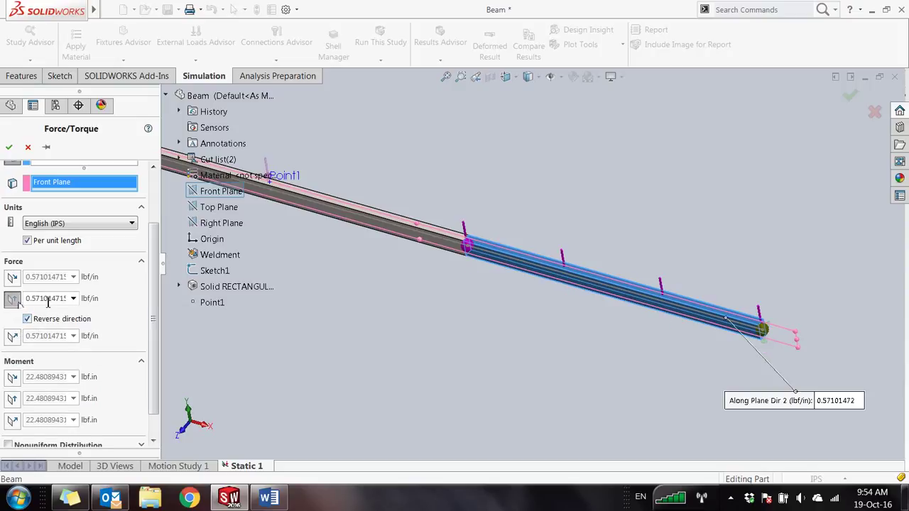
Try to enter the distributed load as 300lbf/ft for Along Plane Dir 2.
double_click(46, 300)
type("300lbf/ft")
left_click(122, 285)
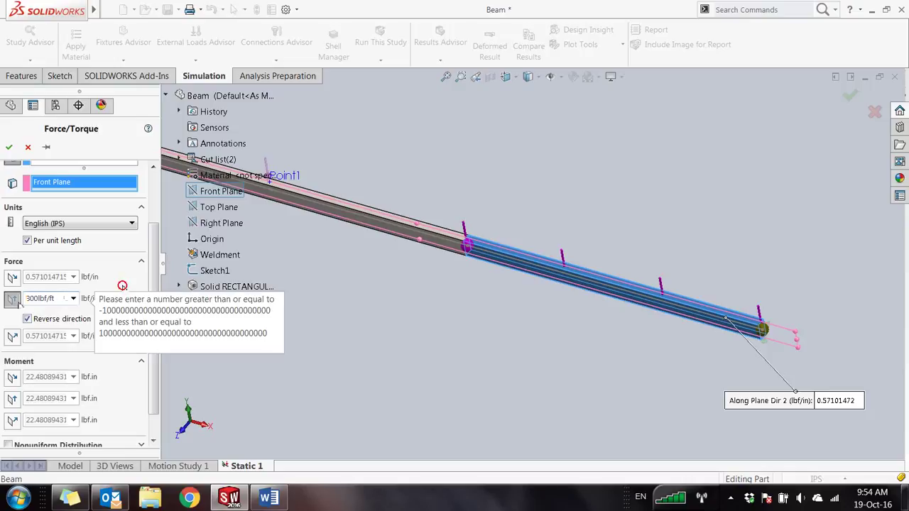
left_click(61, 298)
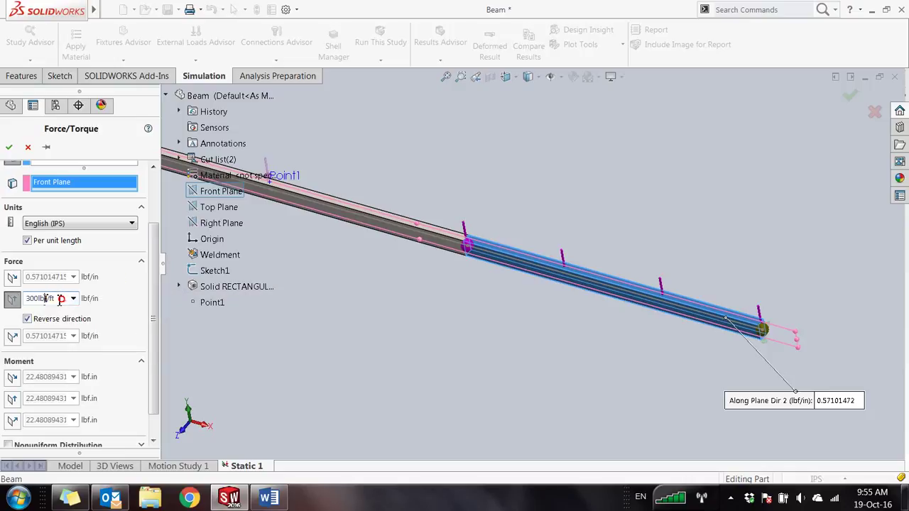
Divide 300 by 12 in Calculator to convert the distributed load from lbf/ft to lbf/in.
left_click(18, 498)
left_click(53, 386)
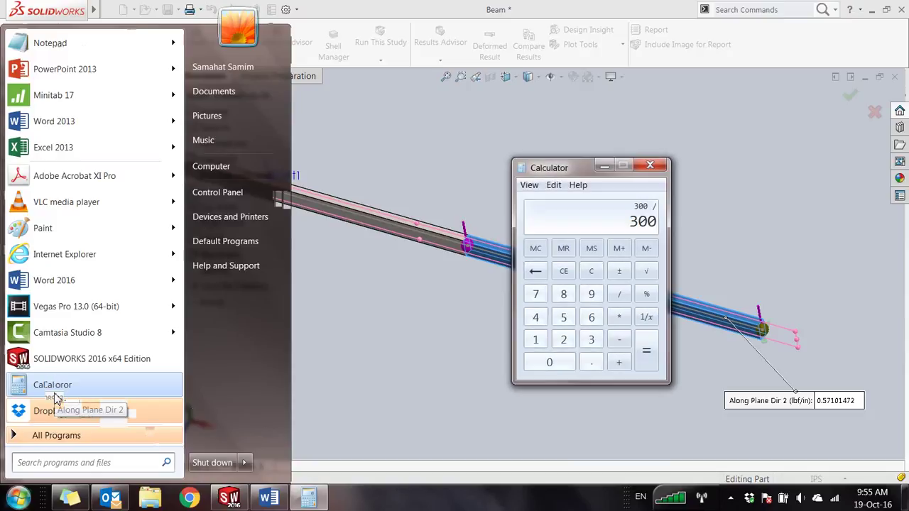
type("12")
key("Return")
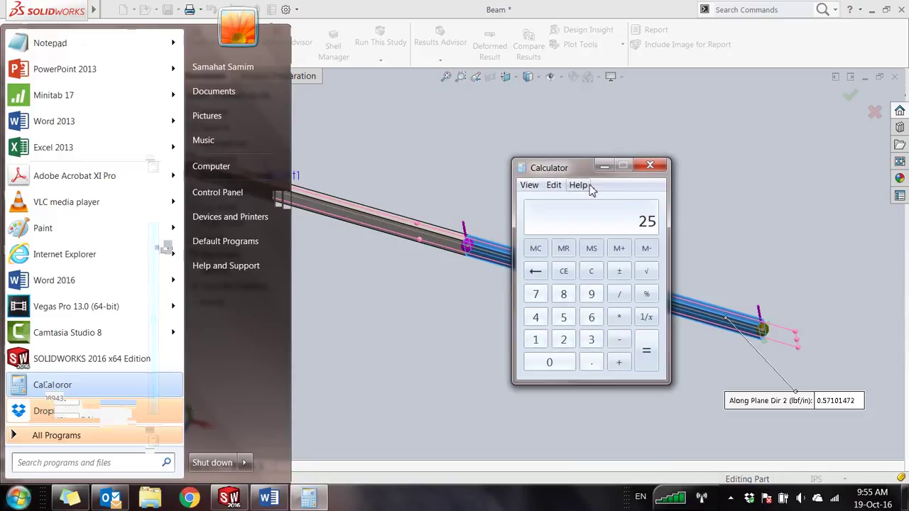
left_click(650, 165)
Set the distributed load's Along Plane Dir 2 value to 25 lbf/in and apply it.
double_click(64, 298)
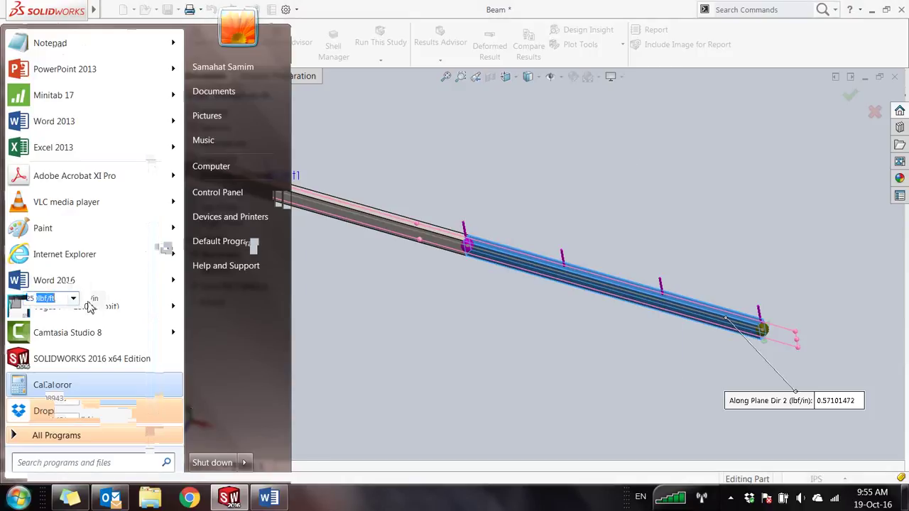
key("Return")
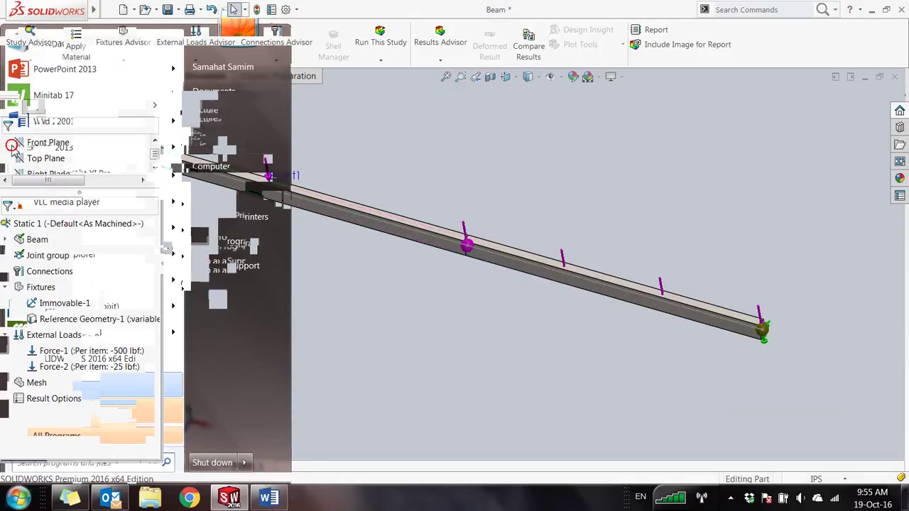
key("ctrl+1")
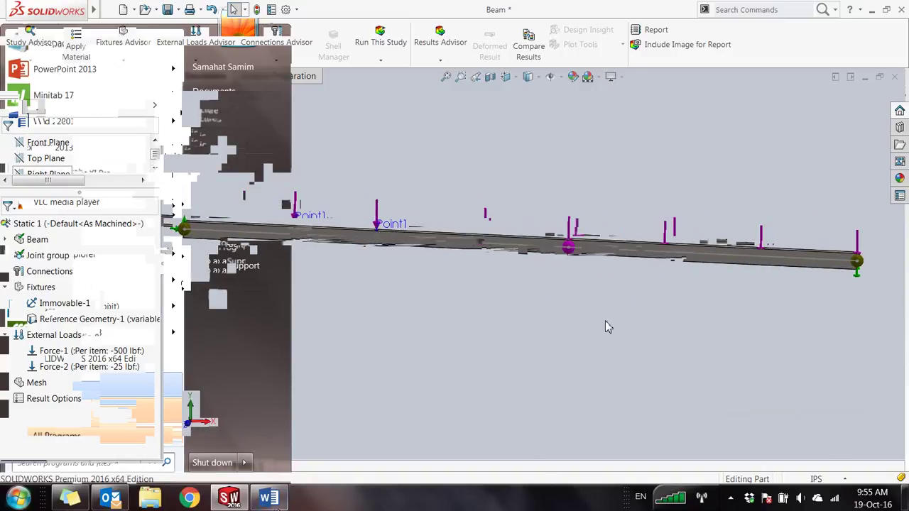
Read the Solving and Viewing Results instructions in the Word handout.
key("alt+Tab")
scroll(373, 230, "up", 4)
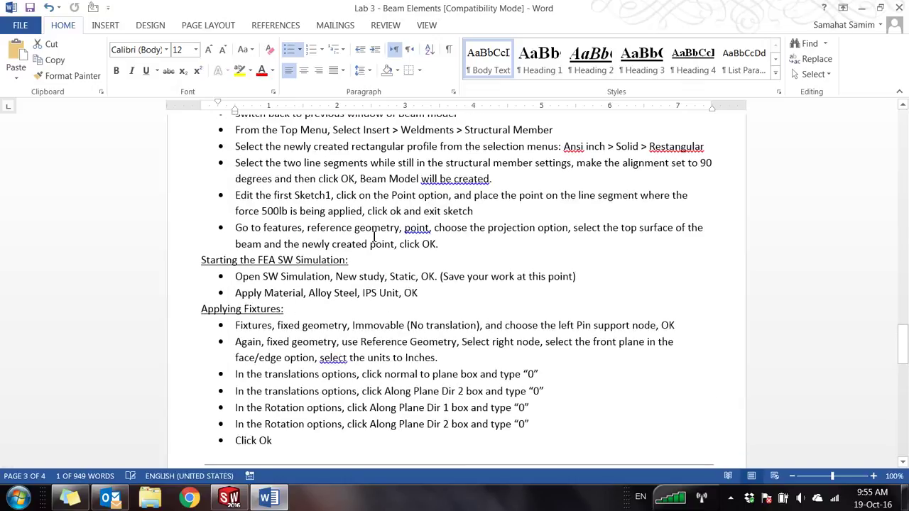
scroll(297, 265, "down", 12)
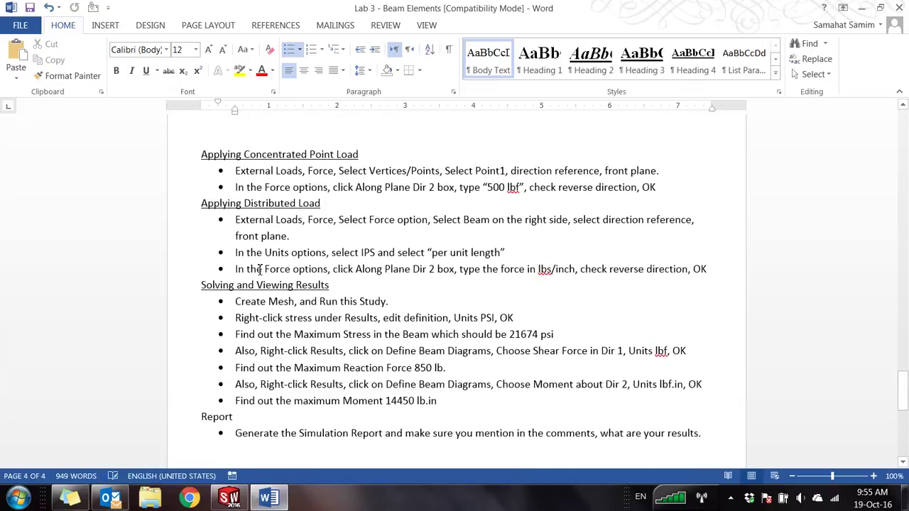
left_click_drag(258, 269, 610, 270)
left_click(206, 285)
left_click_drag(236, 285, 400, 302)
Switch to SOLIDWORKS, create the beam mesh and run the Static 1 study.
left_click(228, 497)
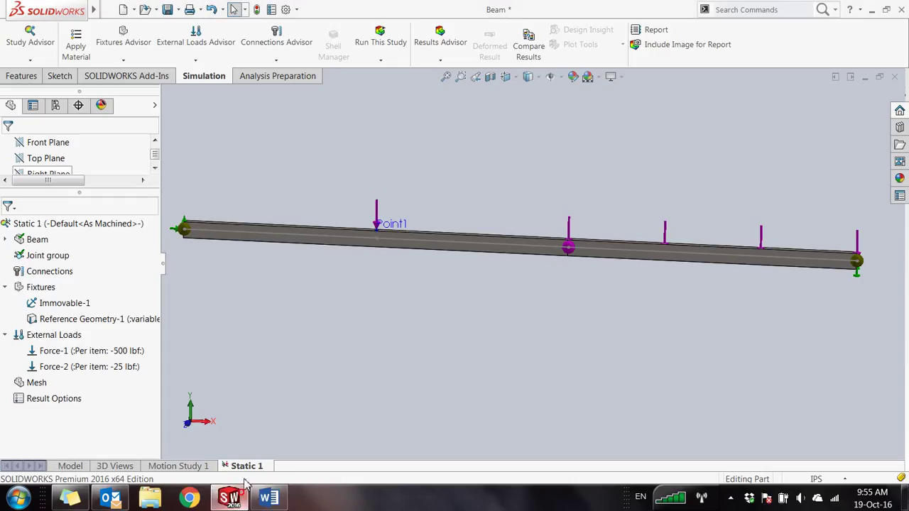
right_click(37, 382)
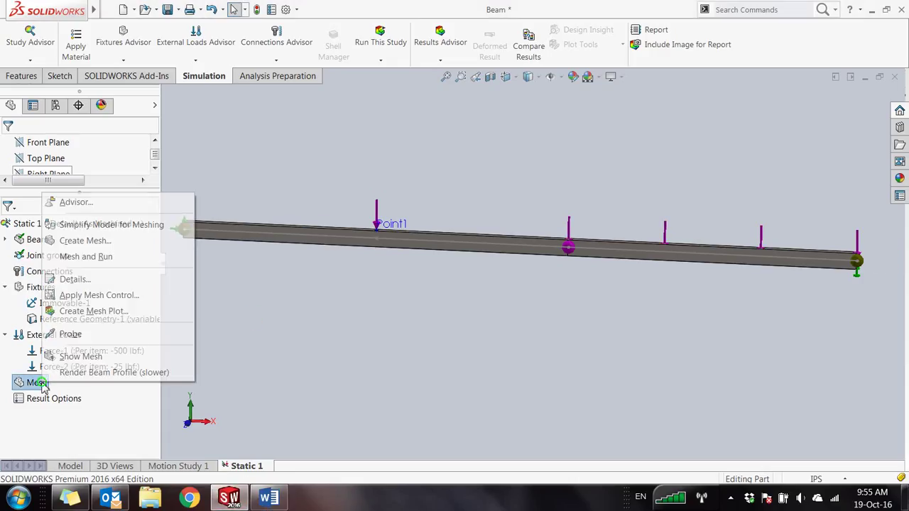
left_click(83, 242)
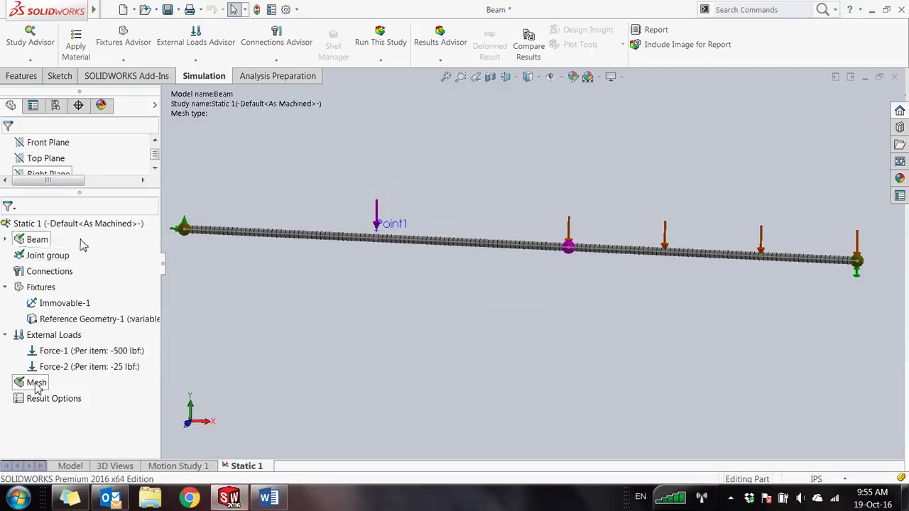
left_click(380, 41)
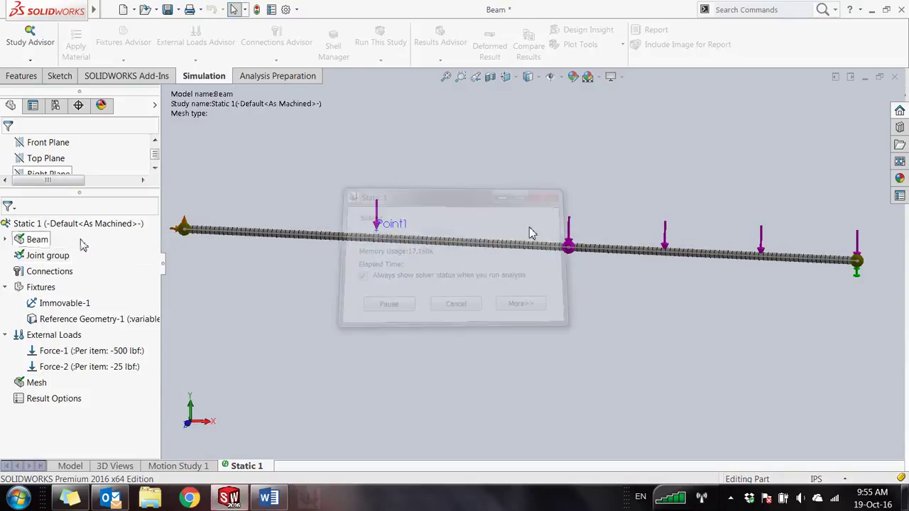
Consult the stress instruction in the Word handout, return to SOLIDWORKS and set the Stress1 plot's units to psi.
right_click_drag(534, 310, 584, 348)
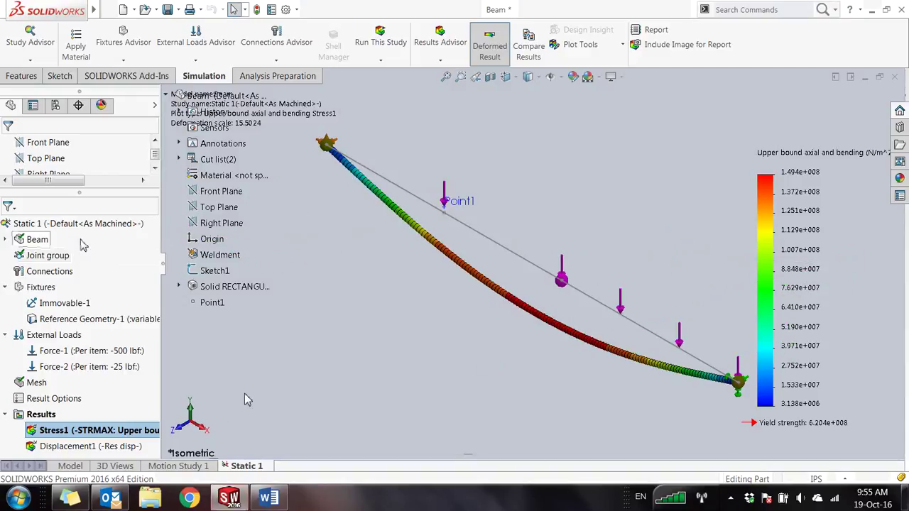
left_click(268, 498)
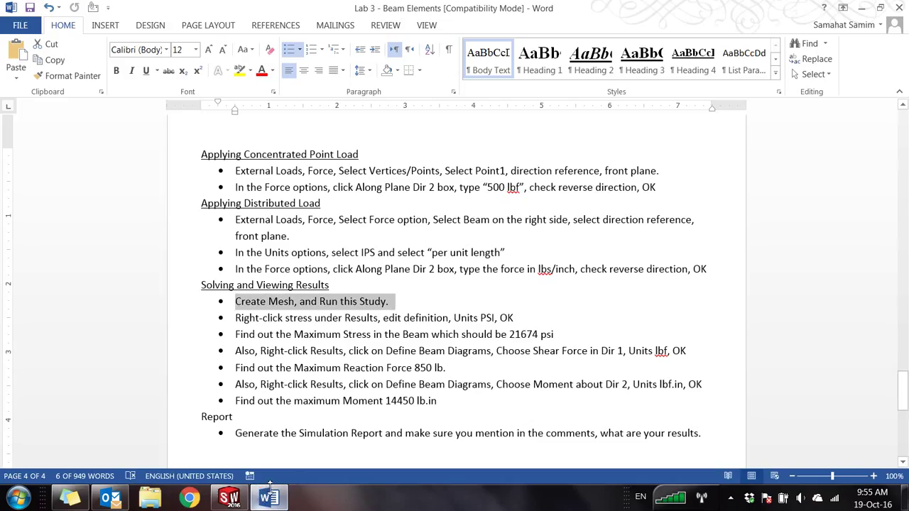
left_click(248, 319)
left_click_drag(317, 321, 515, 321)
left_click(228, 497)
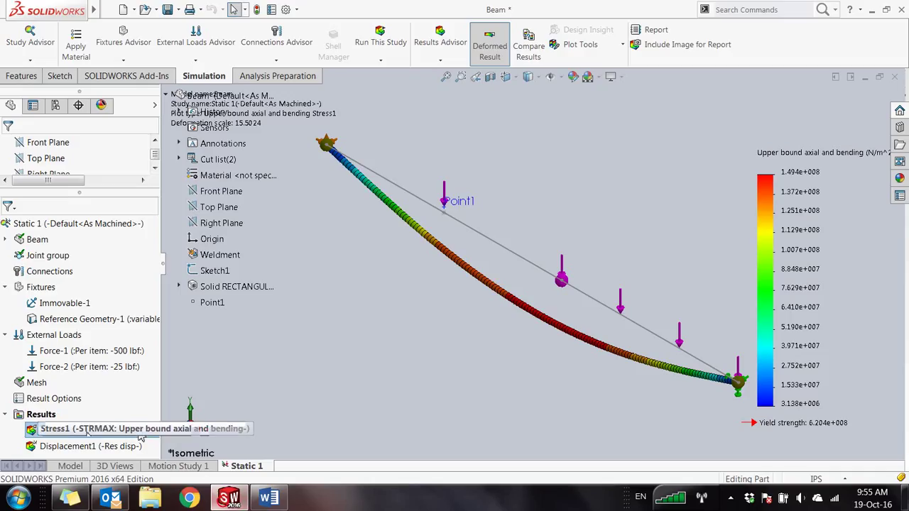
right_click(88, 431)
left_click(132, 235)
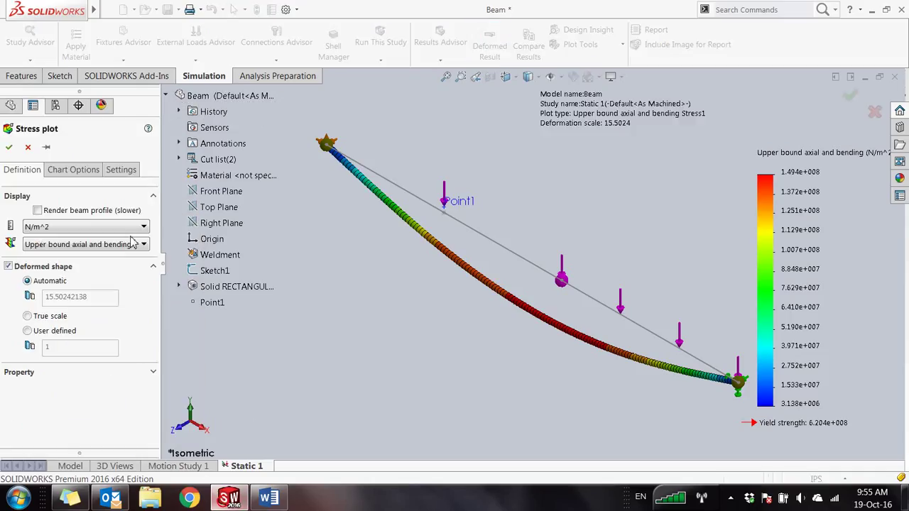
left_click(91, 232)
left_click(86, 245)
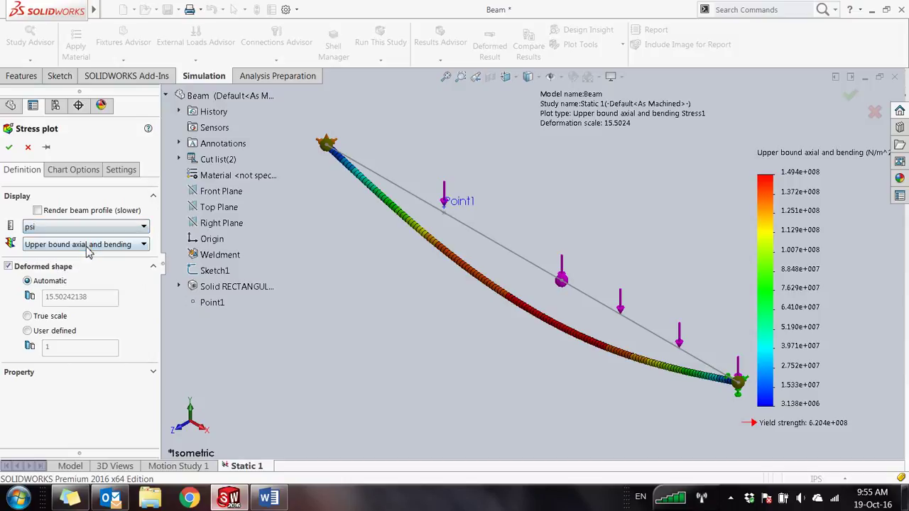
left_click(8, 147)
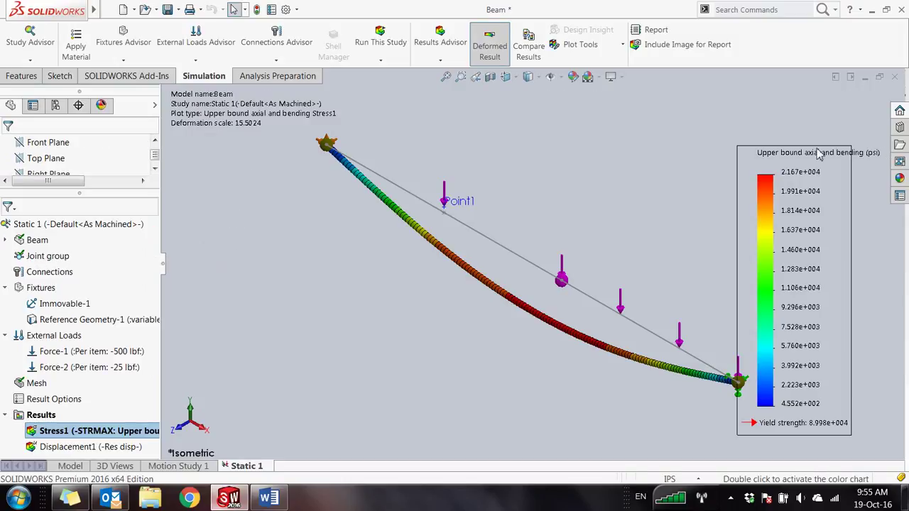
Compare the maximum beam stress given in the Word handout with the stress plot in SOLIDWORKS.
left_click(270, 497)
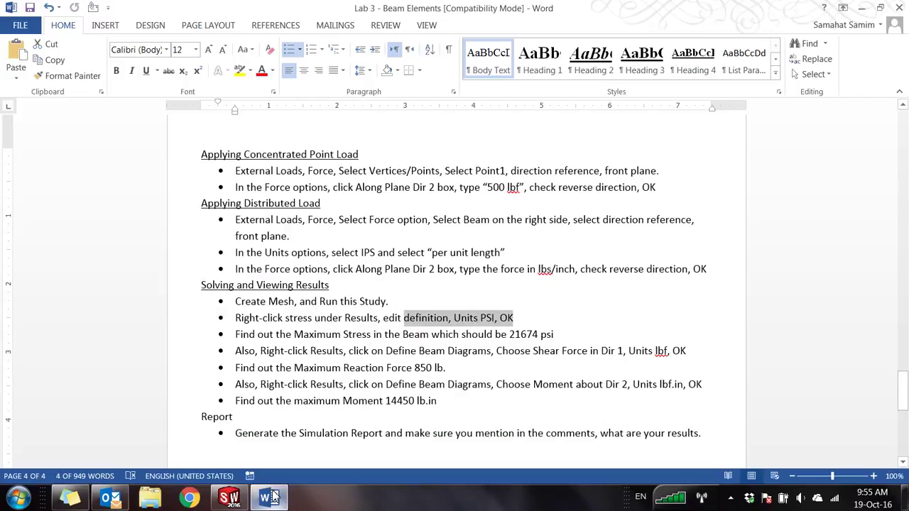
left_click_drag(509, 333, 556, 334)
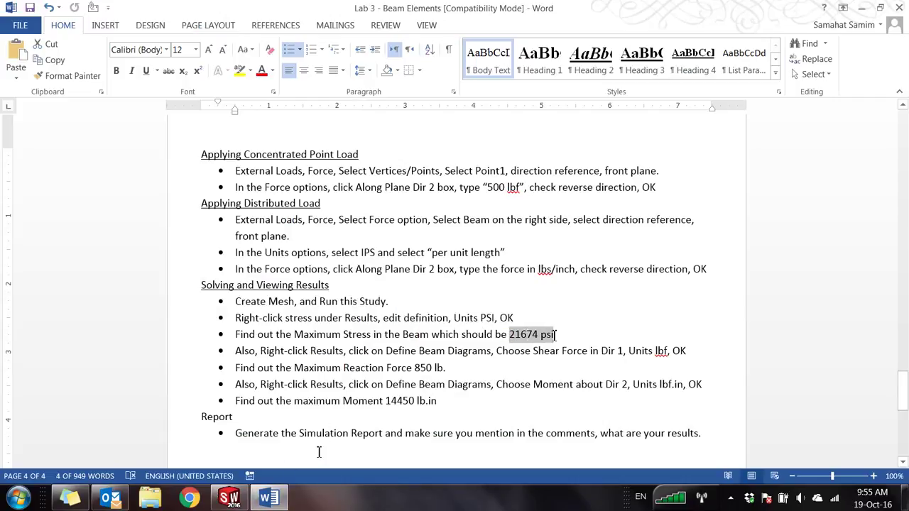
left_click(229, 498)
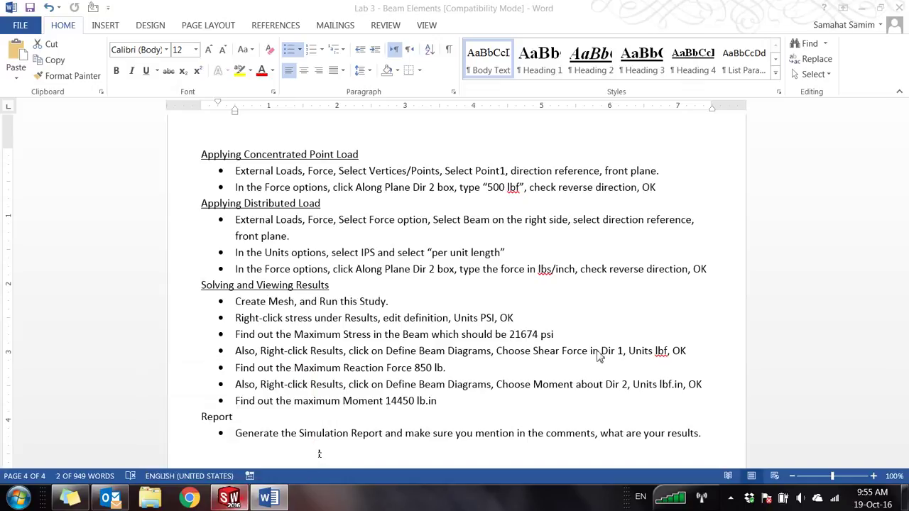
left_click(229, 499)
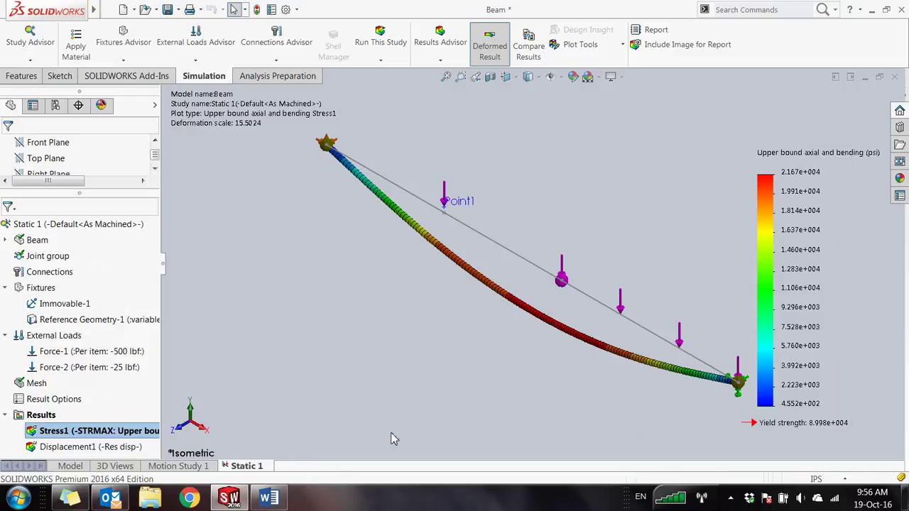
Following the Word handout, define a beam diagram in SOLIDWORKS showing Shear Force in Dir1 in lbf for all beams.
left_click(270, 499)
left_click_drag(258, 351, 497, 359)
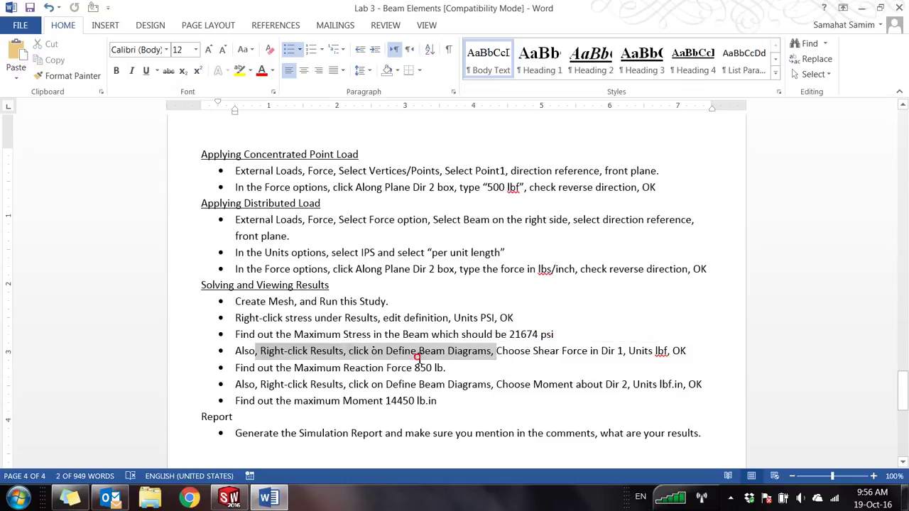
left_click_drag(561, 350, 624, 353)
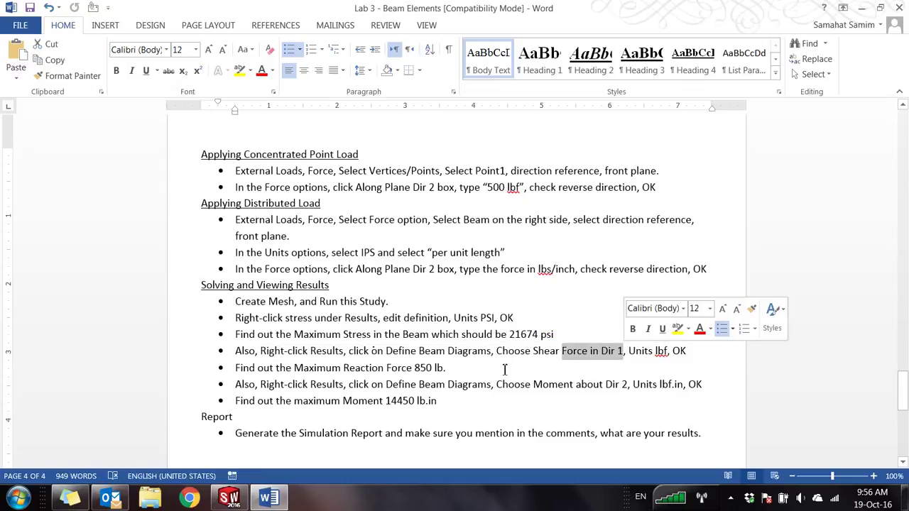
left_click(228, 499)
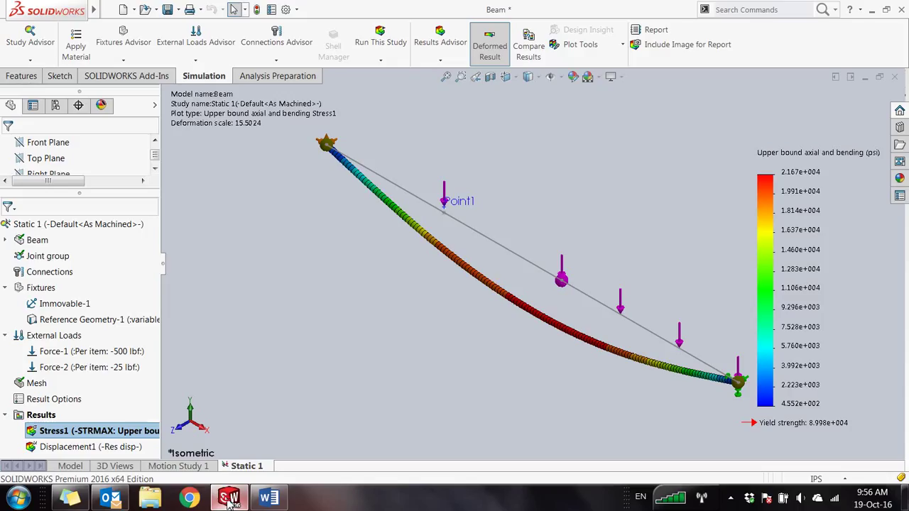
right_click(41, 415)
left_click(95, 260)
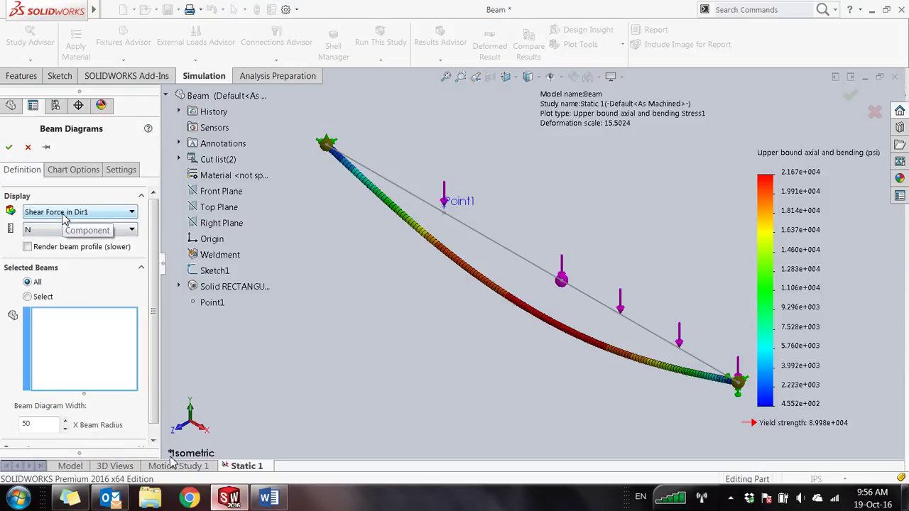
left_click(78, 228)
left_click(58, 250)
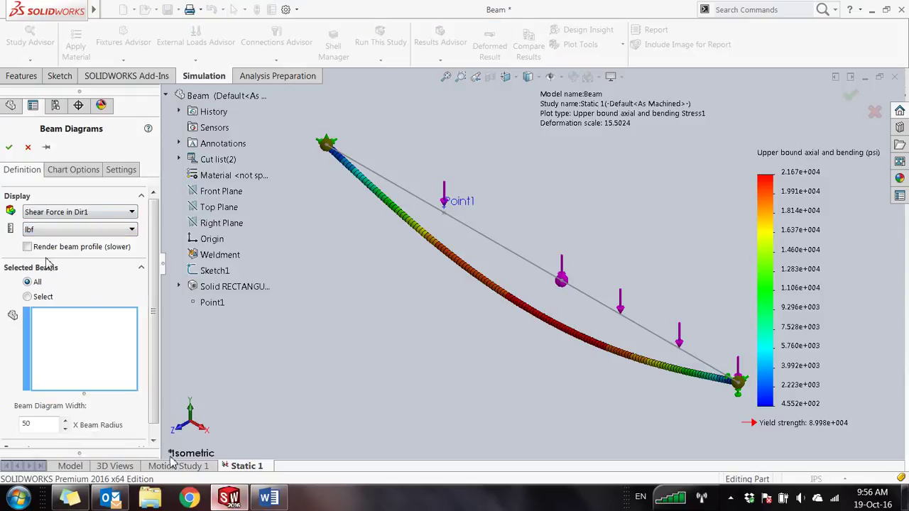
left_click(8, 147)
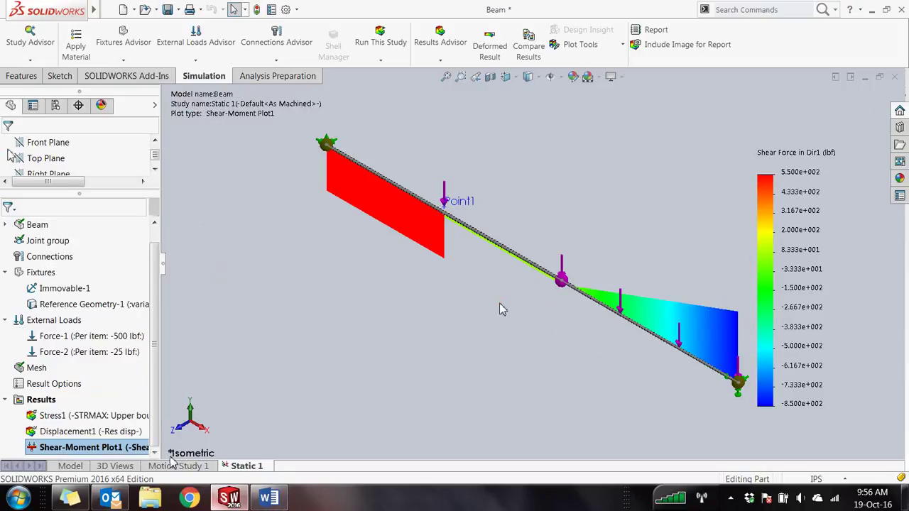
Examine the shear force diagram in the front view and compare it with the maximum reaction force in the Word handout.
key("space")
left_click(360, 320)
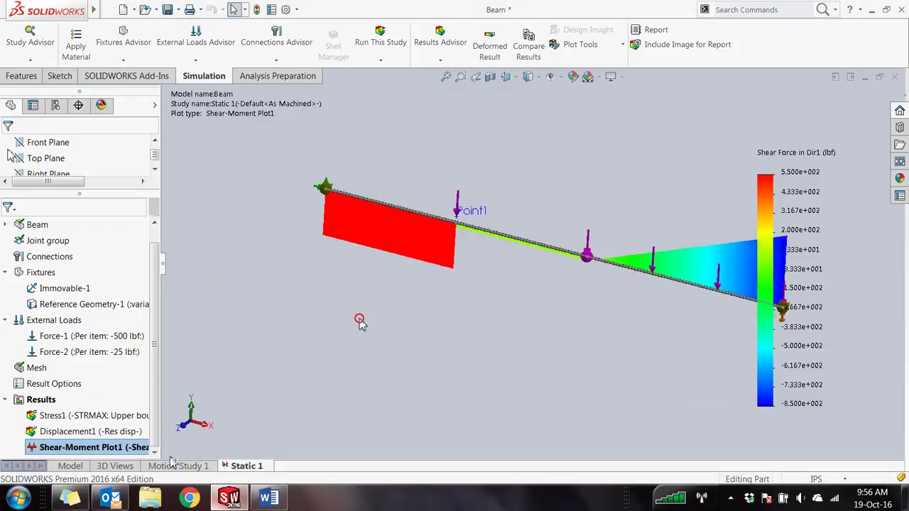
left_click(269, 497)
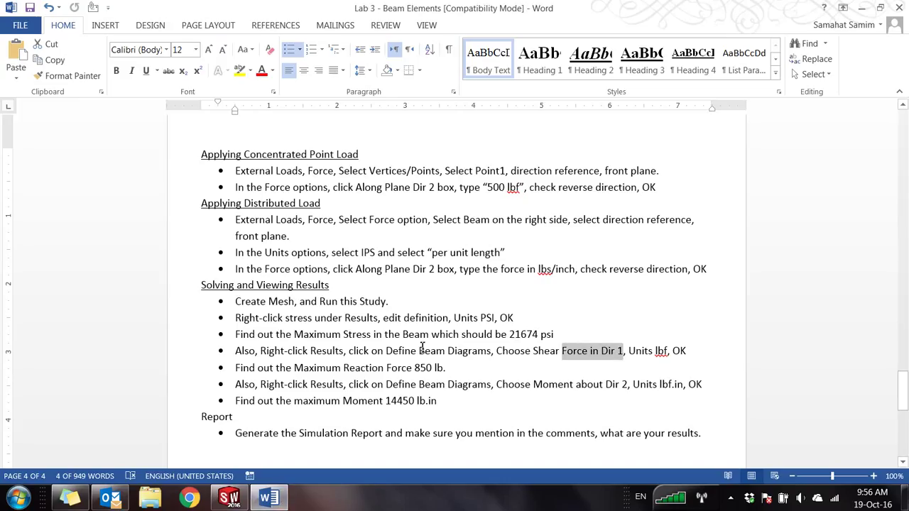
left_click_drag(274, 367, 432, 368)
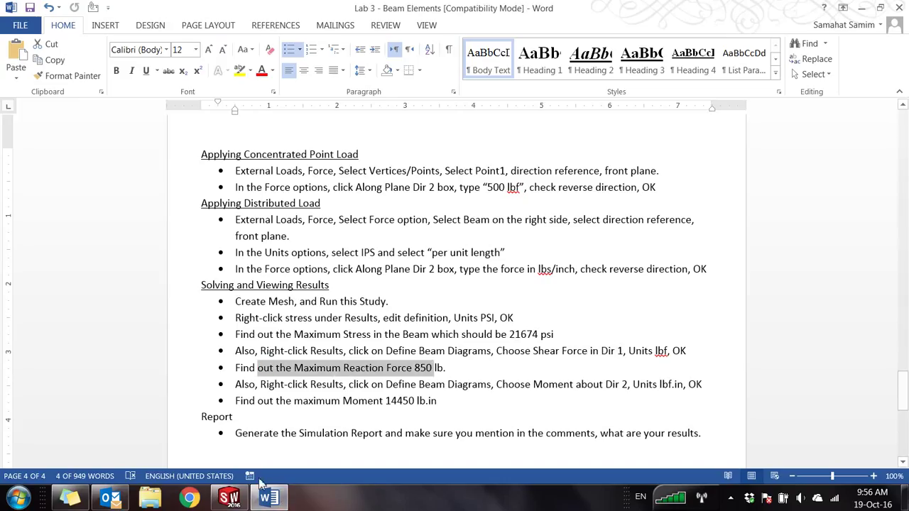
left_click(229, 498)
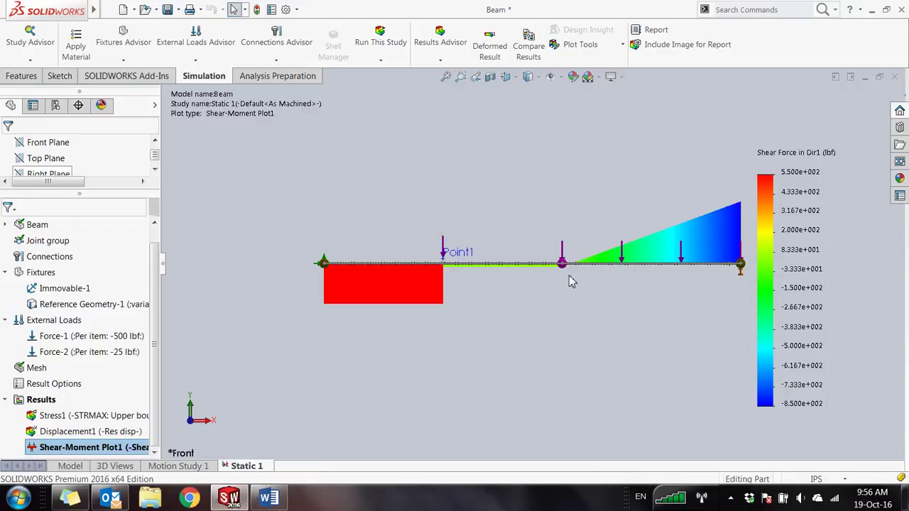
left_click(268, 497)
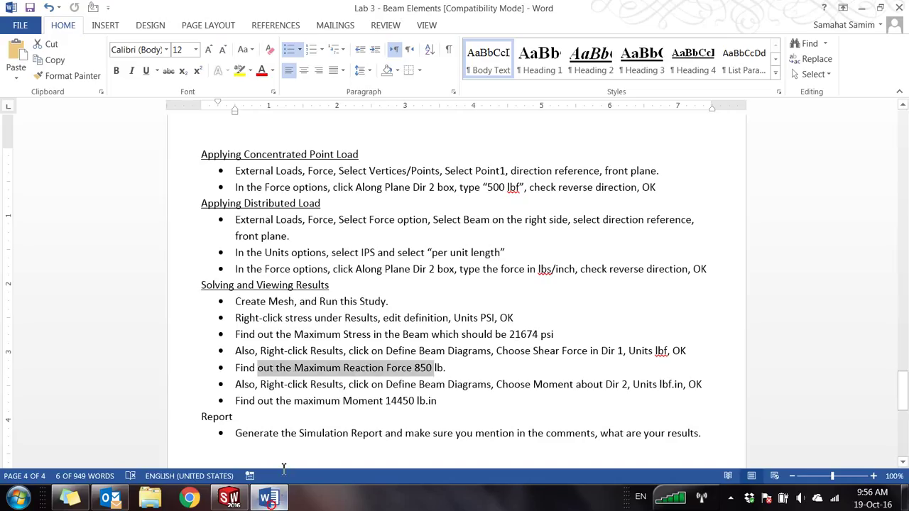